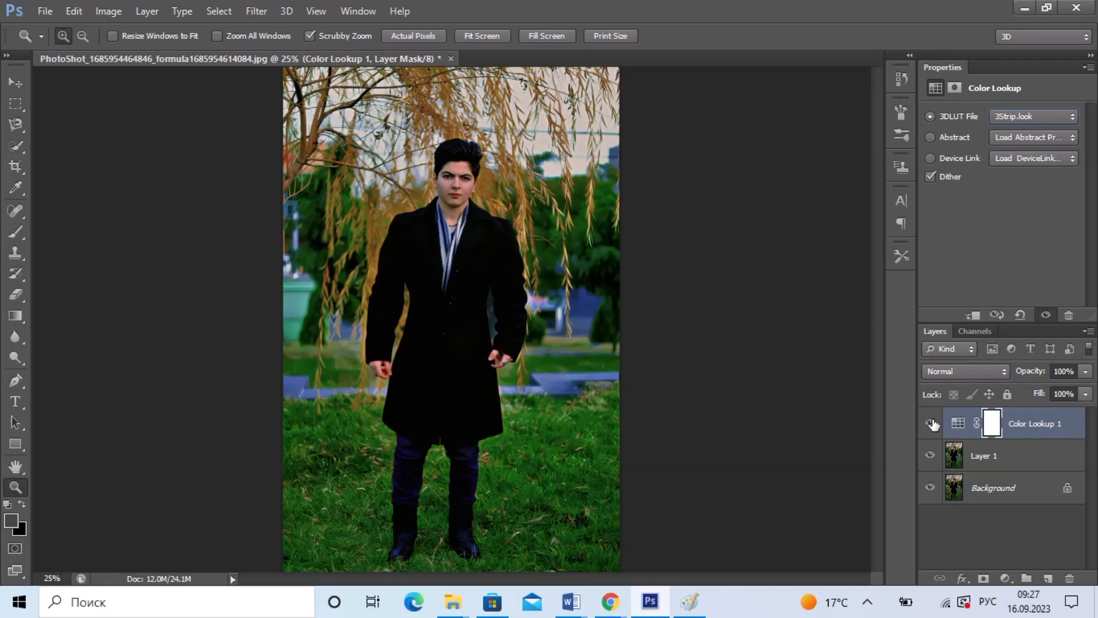
- Compare the photo with and without the Color Lookup adjustment, and inspect the man's face up close
{"action": "left_click", "coordinate": [930, 423]}
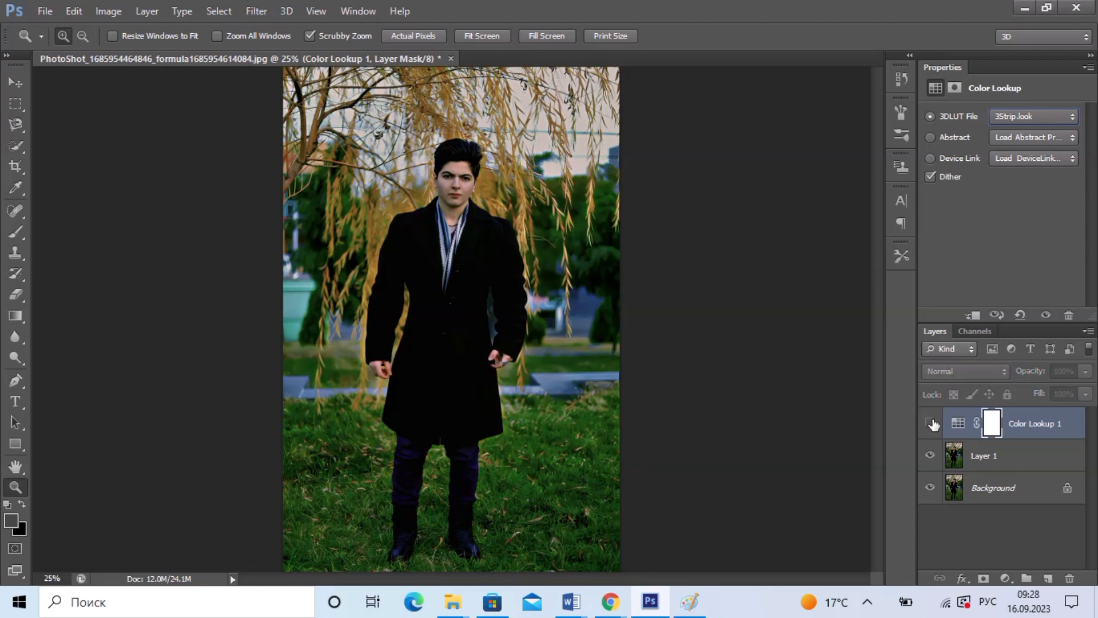
{"action": "left_click", "coordinate": [930, 423]}
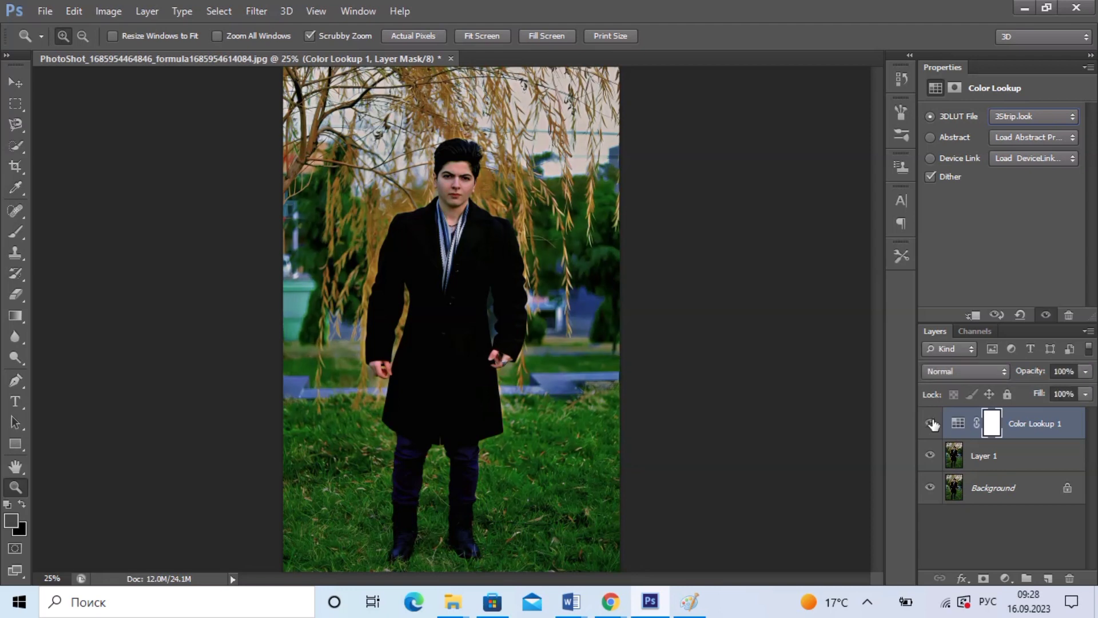
{"action": "left_click", "coordinate": [464, 191]}
{"action": "left_click", "coordinate": [461, 190]}
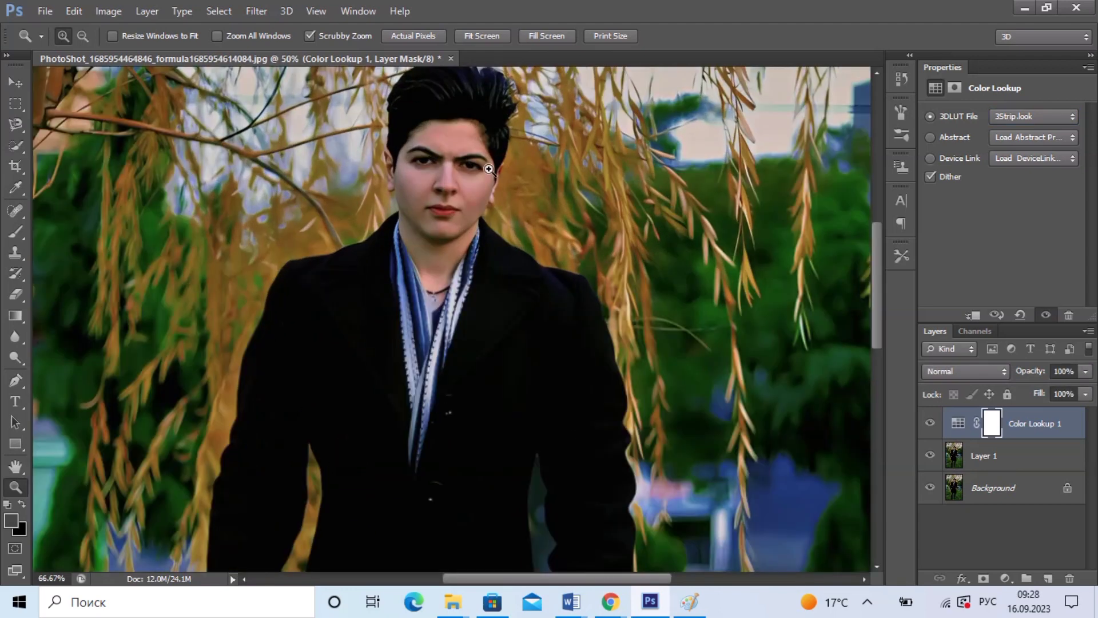
{"action": "left_click", "coordinate": [489, 169]}
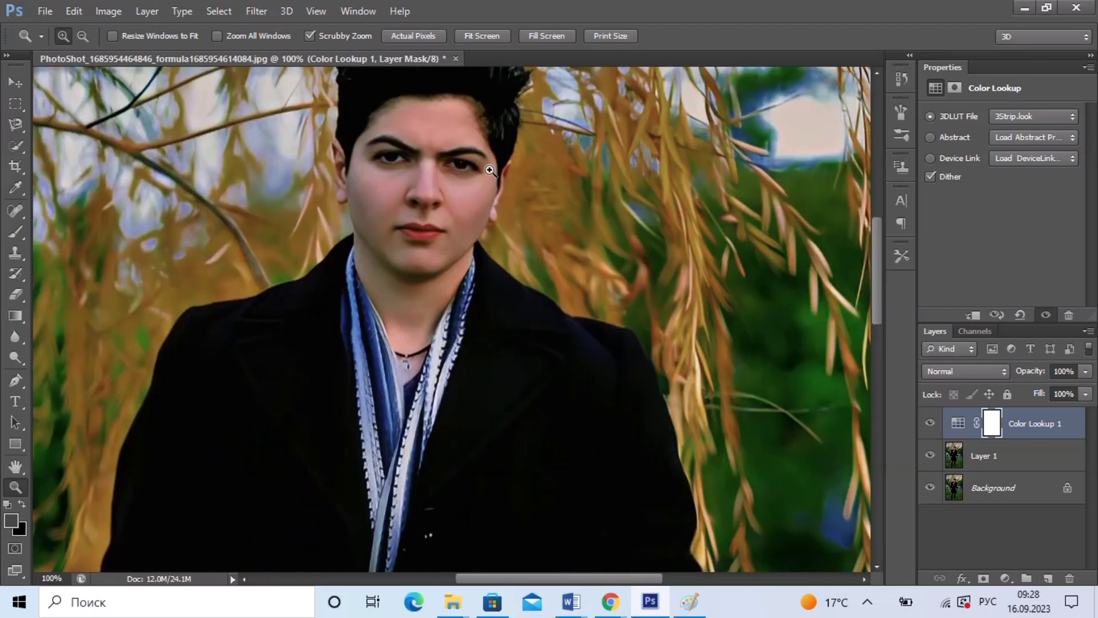
{"action": "right_click", "coordinate": [576, 160]}
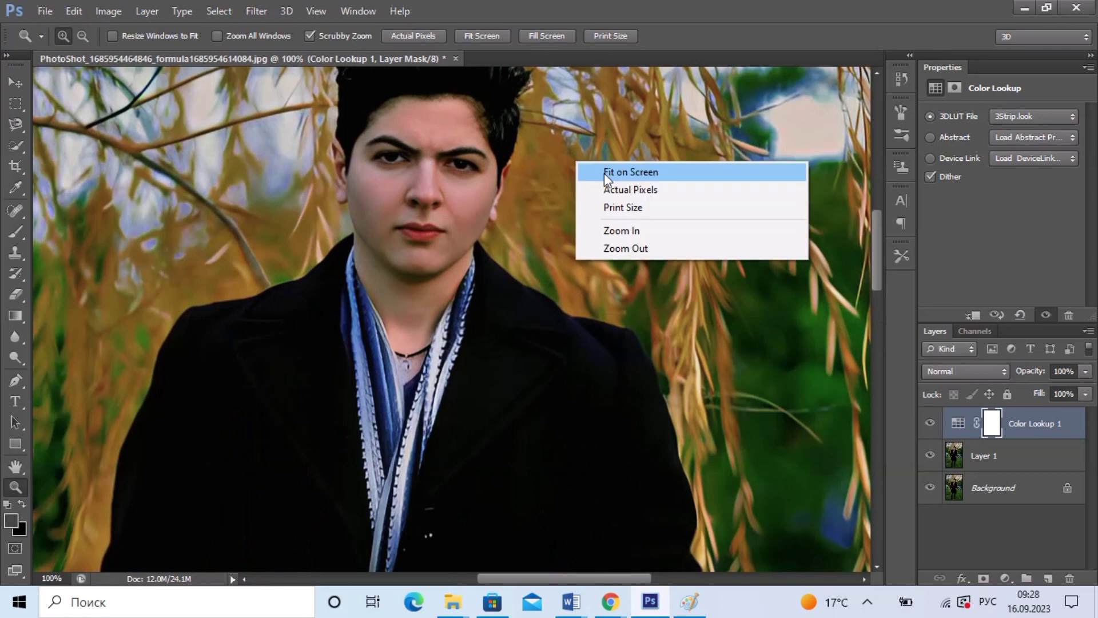
{"action": "left_click", "coordinate": [604, 173]}
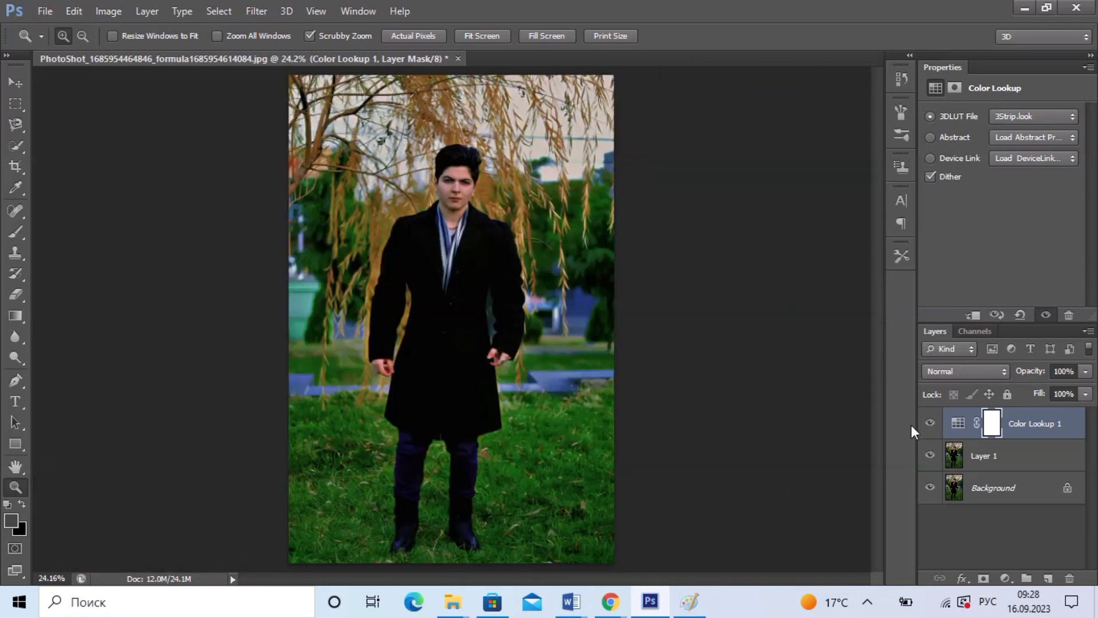
- Try the FallColors.look and TealOrangePlusContrast.3DL lookup files on the Color Lookup adjustment
{"action": "left_click", "coordinate": [1033, 117]}
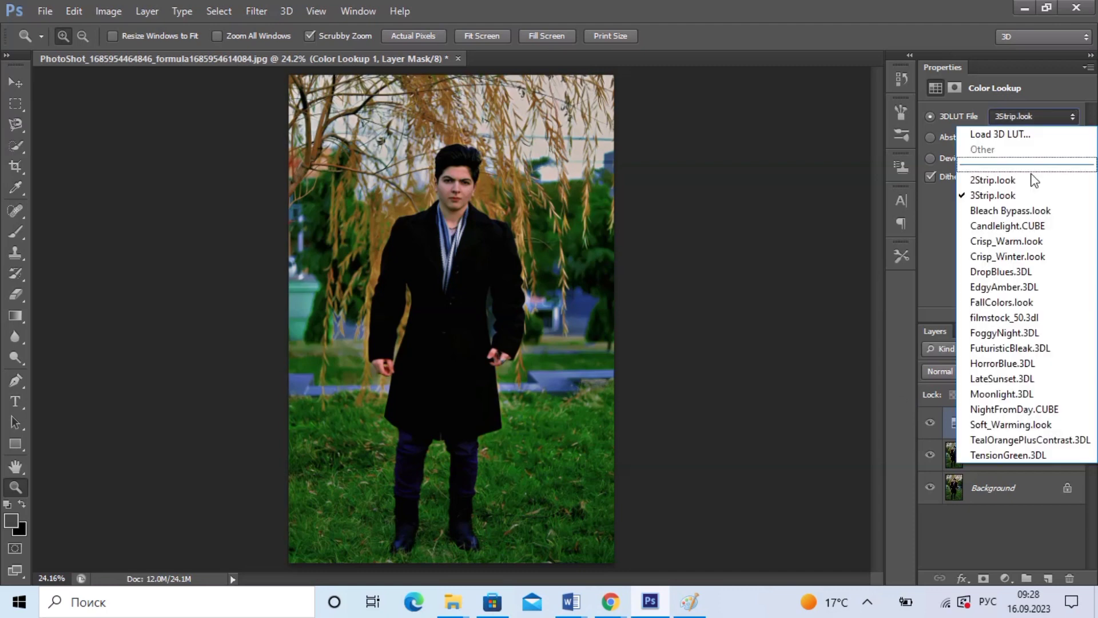
{"action": "left_click", "coordinate": [1012, 301]}
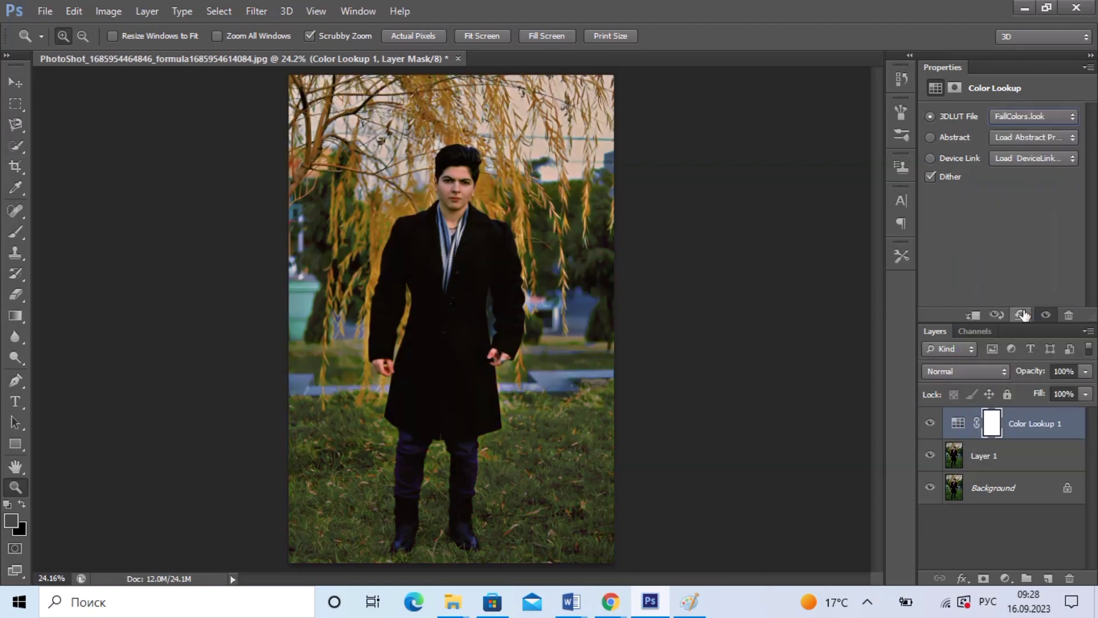
{"action": "left_click", "coordinate": [1033, 116]}
{"action": "left_click", "coordinate": [980, 439]}
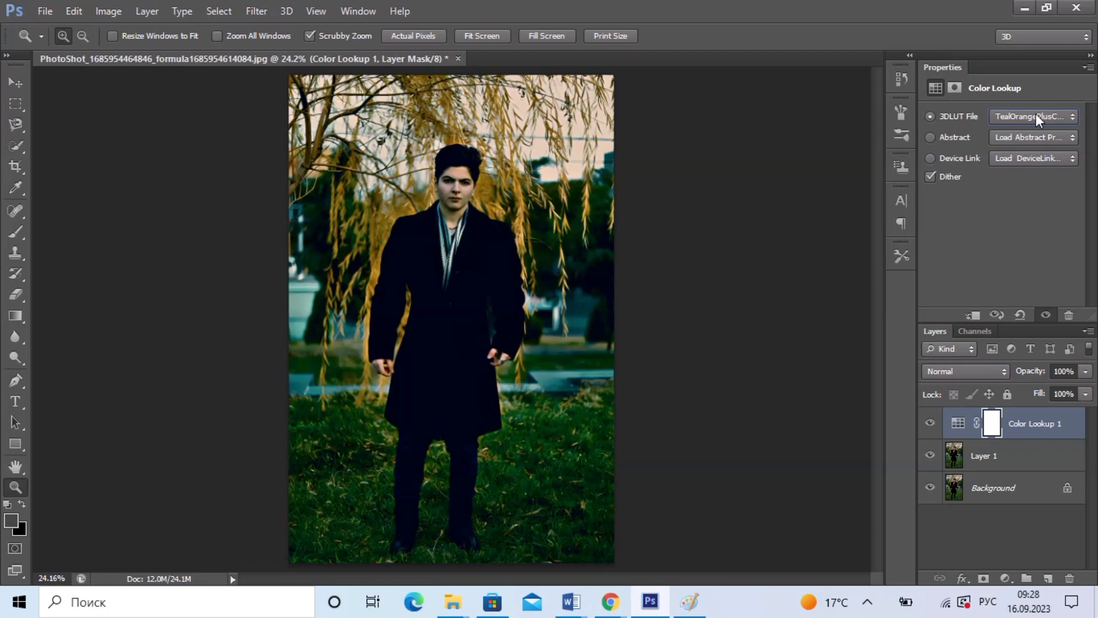
- Delete the Color Lookup adjustment layer together with its layer mask
{"action": "left_click", "coordinate": [1068, 579]}
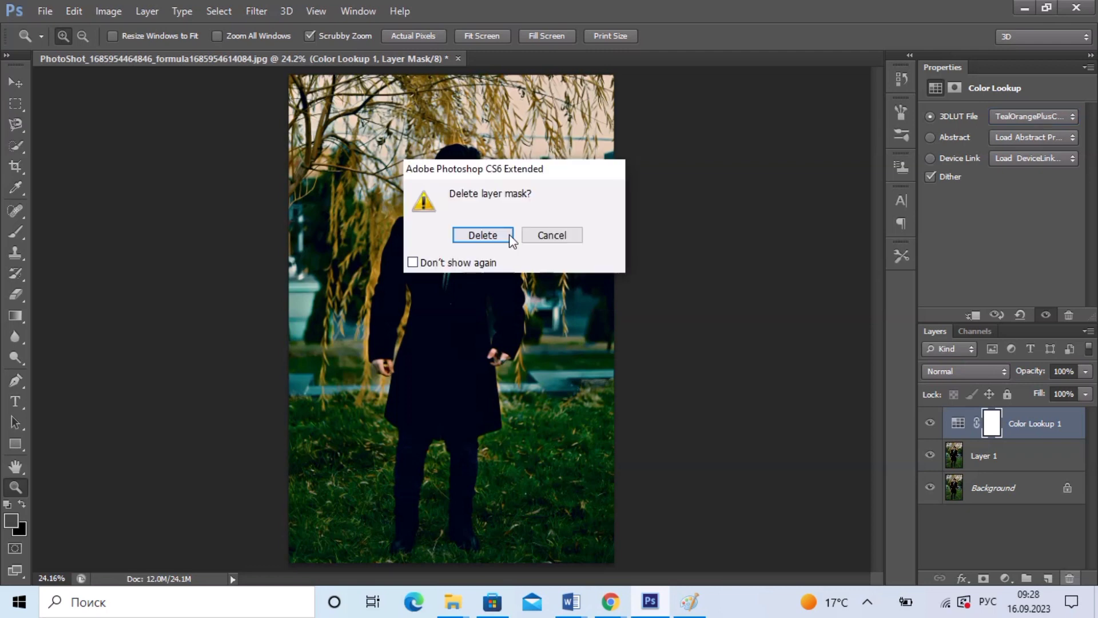
{"action": "left_click", "coordinate": [509, 236]}
{"action": "left_click", "coordinate": [1066, 578]}
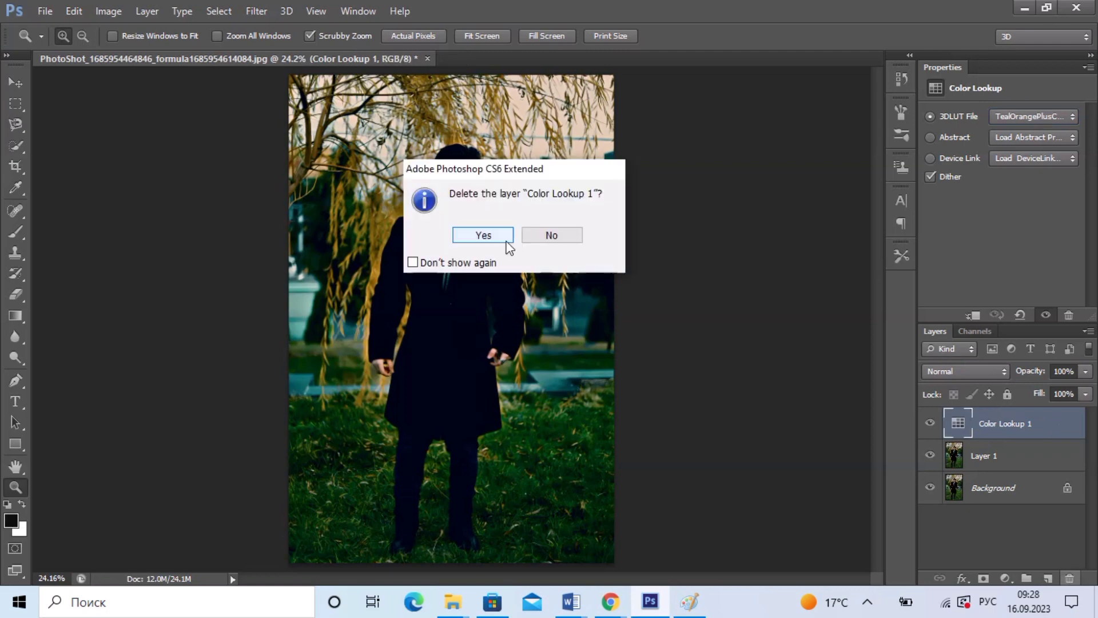
{"action": "left_click", "coordinate": [507, 239]}
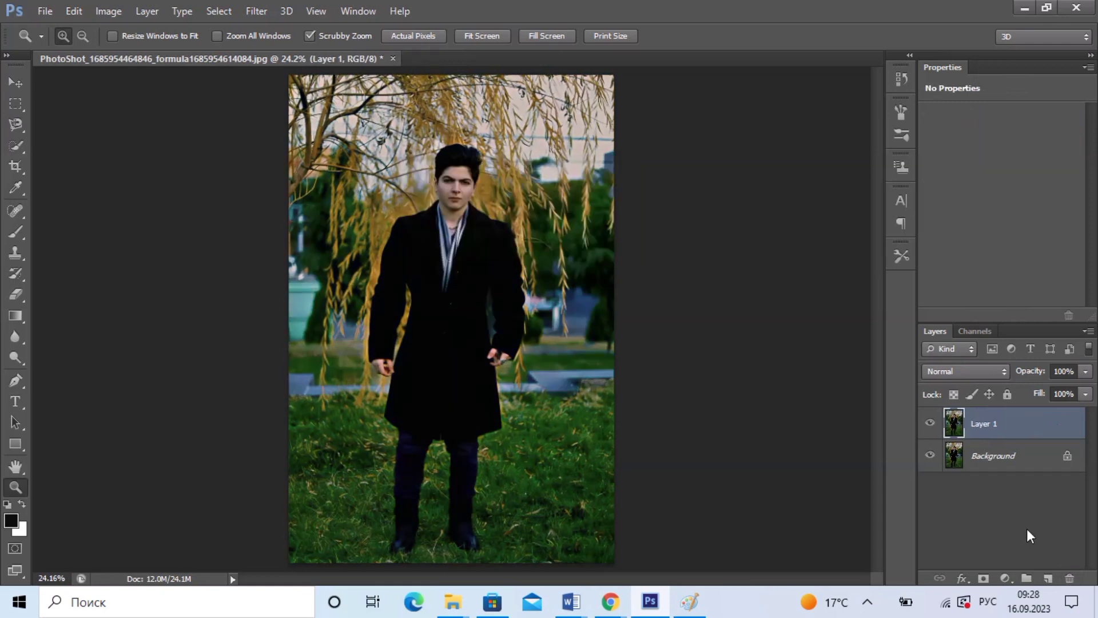
- Add a Curves adjustment layer above Layer 1 and move the RGB white point to input 206, output 255
{"action": "left_click", "coordinate": [1004, 578]}
{"action": "left_click", "coordinate": [967, 353]}
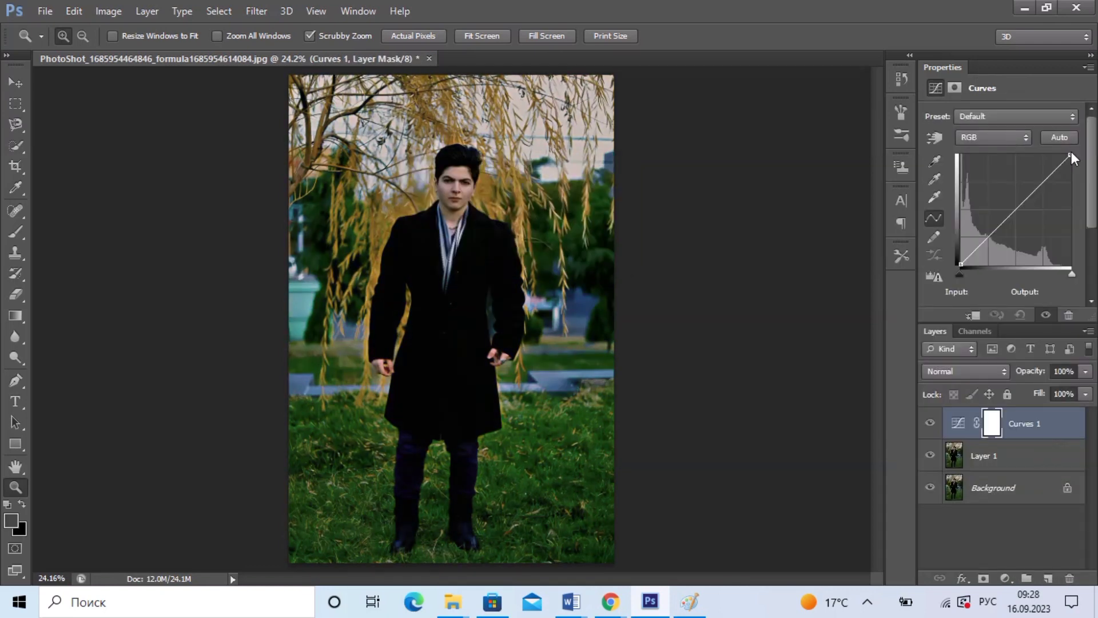
{"action": "left_click_drag", "start_coordinate": [1072, 153], "coordinate": [1051, 150]}
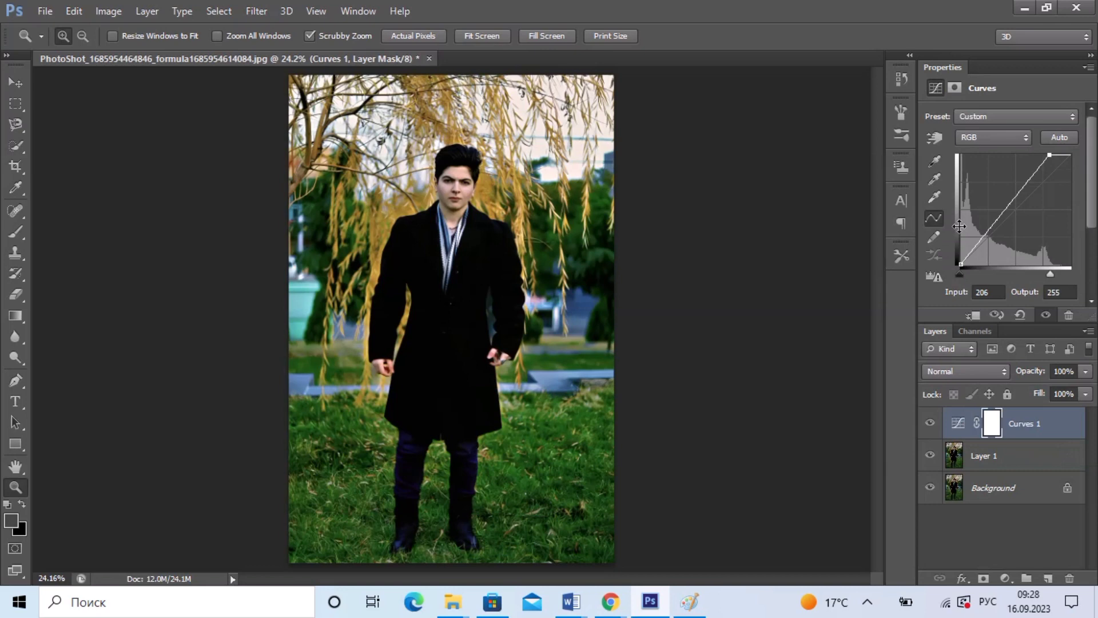
- Lower the red curve's white point output slightly and move its black point to input 20
{"action": "left_click", "coordinate": [979, 140]}
{"action": "left_click", "coordinate": [974, 150]}
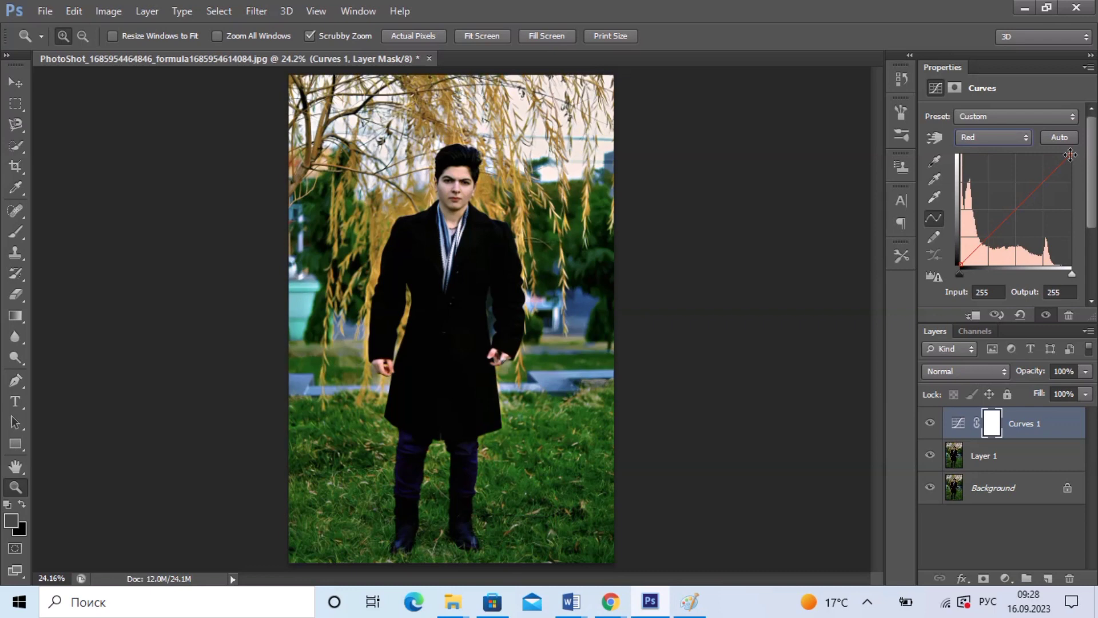
{"action": "left_click_drag", "start_coordinate": [1070, 154], "coordinate": [1070, 161]}
{"action": "left_click", "coordinate": [961, 274]}
- Lower the green curve's white point to output 244 and move its black point to input 11
{"action": "left_click", "coordinate": [993, 138]}
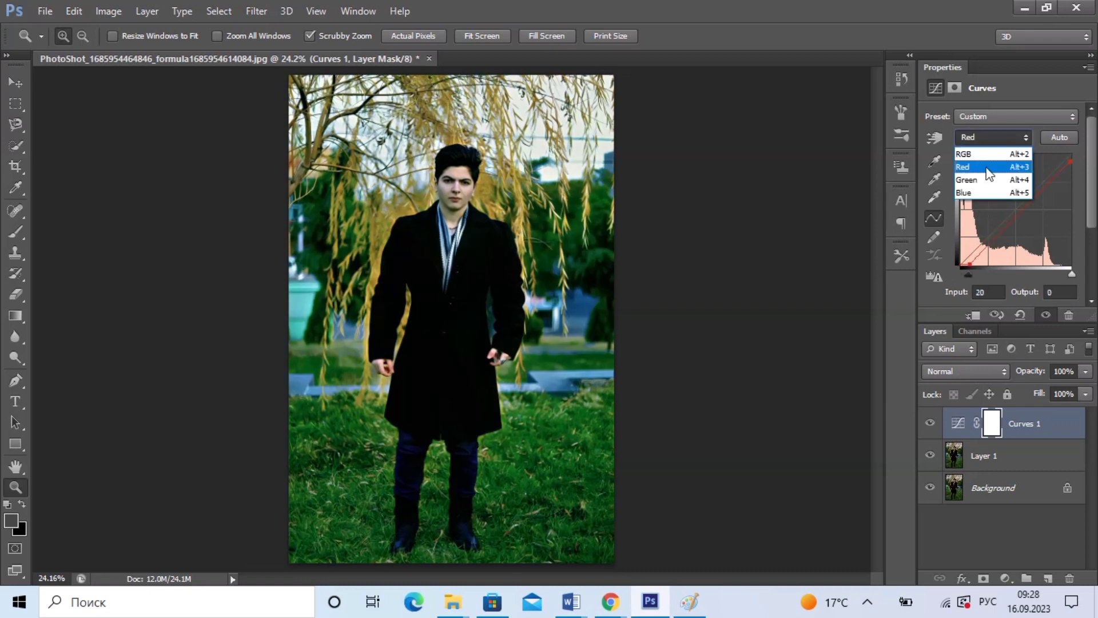
{"action": "left_click", "coordinate": [972, 180]}
{"action": "left_click", "coordinate": [1068, 158]}
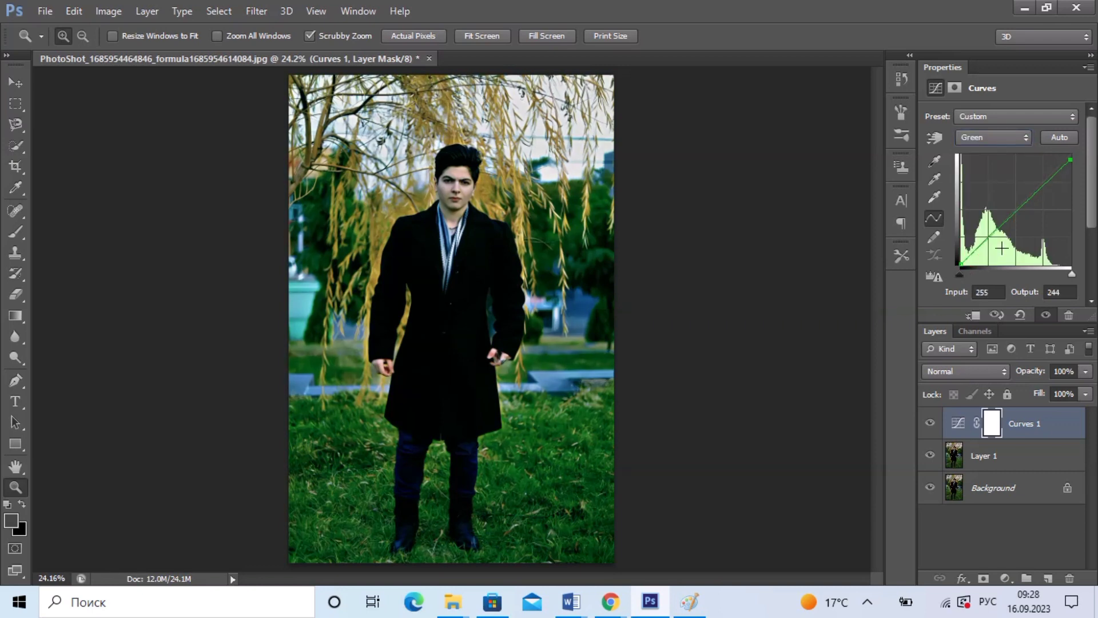
{"action": "left_click", "coordinate": [959, 275]}
{"action": "left_click_drag", "start_coordinate": [958, 275], "coordinate": [962, 275]}
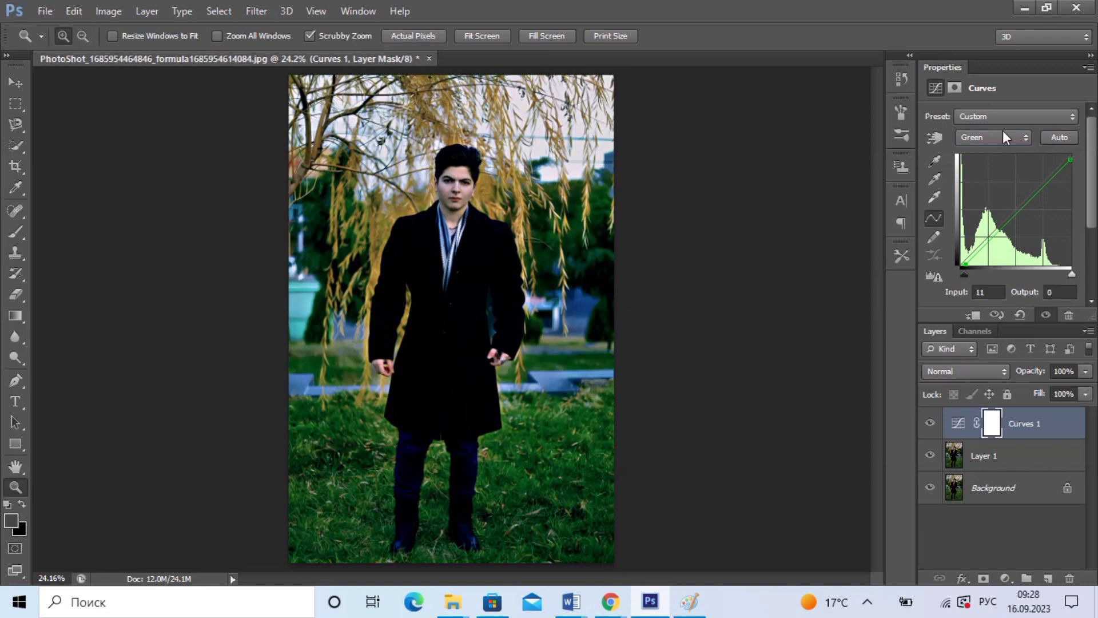
- Lower the blue curve's white point output slightly and move its black point to input 9
{"action": "left_click", "coordinate": [1003, 135]}
{"action": "left_click", "coordinate": [1003, 147]}
{"action": "left_click_drag", "start_coordinate": [1070, 154], "coordinate": [1080, 170]}
{"action": "left_click", "coordinate": [959, 275]}
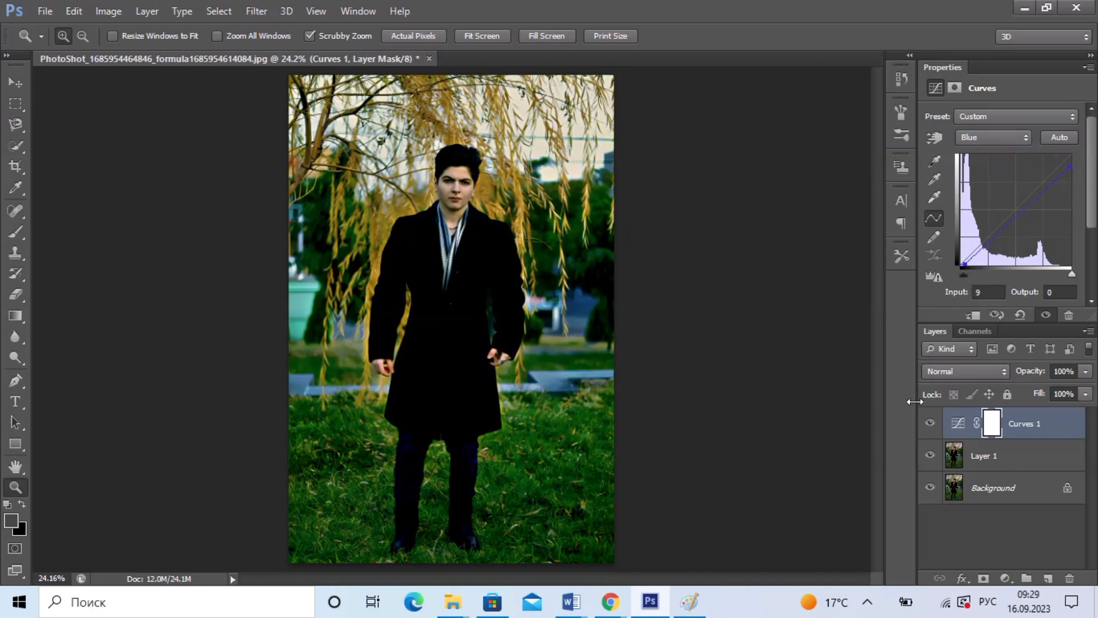
- Compare the photo with and without the Curves adjustment layer
{"action": "left_click", "coordinate": [930, 424]}
{"action": "left_click", "coordinate": [930, 424]}
{"action": "left_click", "coordinate": [930, 425]}
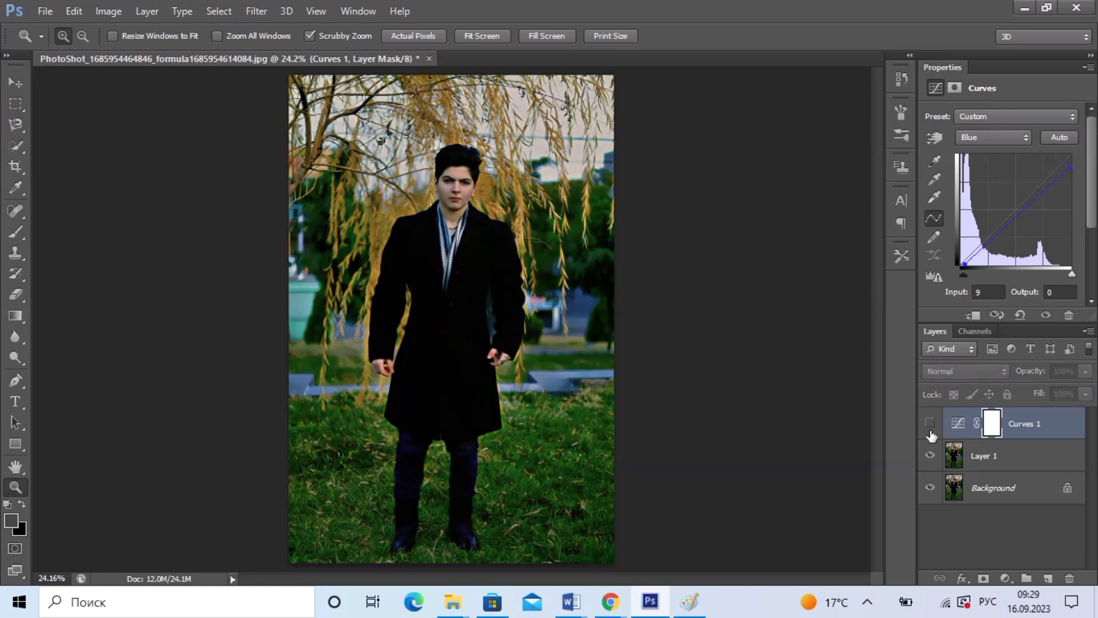
{"action": "left_click", "coordinate": [930, 425]}
{"action": "left_click", "coordinate": [930, 424]}
{"action": "left_click", "coordinate": [930, 424]}
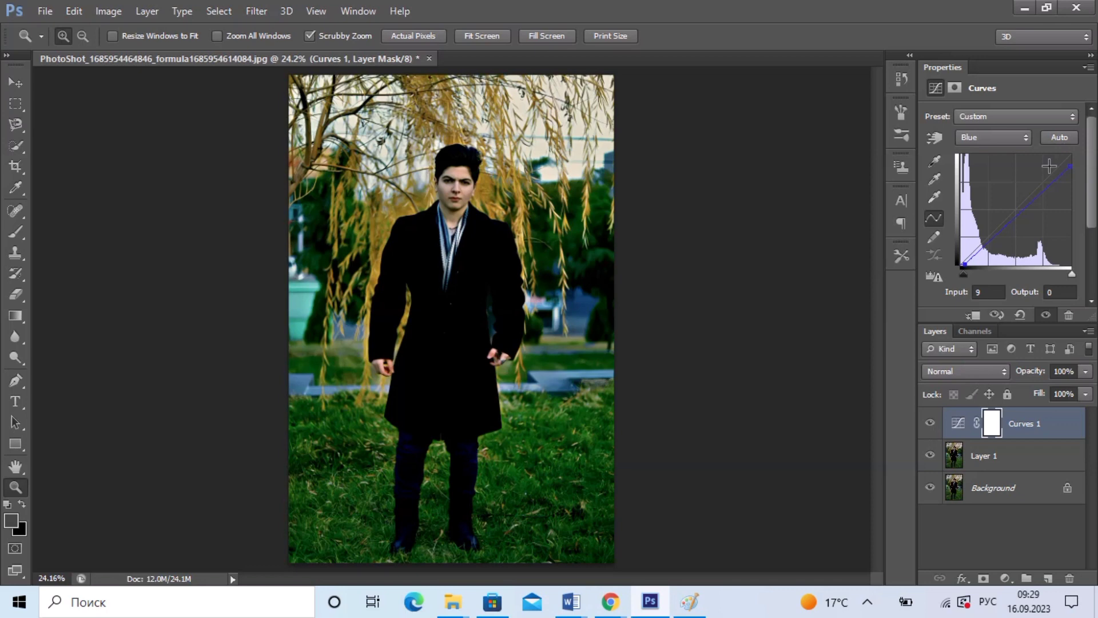
- Reset the white and black points of the blue, green and red curves to the default diagonal
{"action": "left_click_drag", "start_coordinate": [1067, 166], "coordinate": [1070, 154]}
{"action": "left_click_drag", "start_coordinate": [959, 271], "coordinate": [953, 275]}
{"action": "left_click", "coordinate": [975, 137]}
{"action": "left_click", "coordinate": [966, 180]}
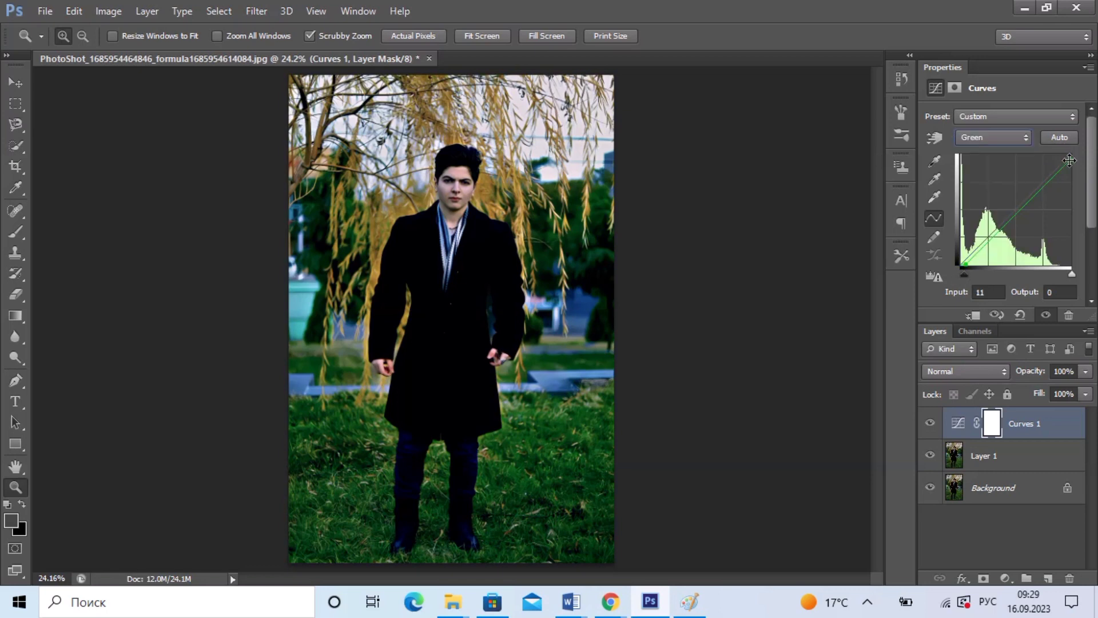
{"action": "left_click_drag", "start_coordinate": [1069, 160], "coordinate": [1070, 155]}
{"action": "left_click_drag", "start_coordinate": [969, 272], "coordinate": [959, 274]}
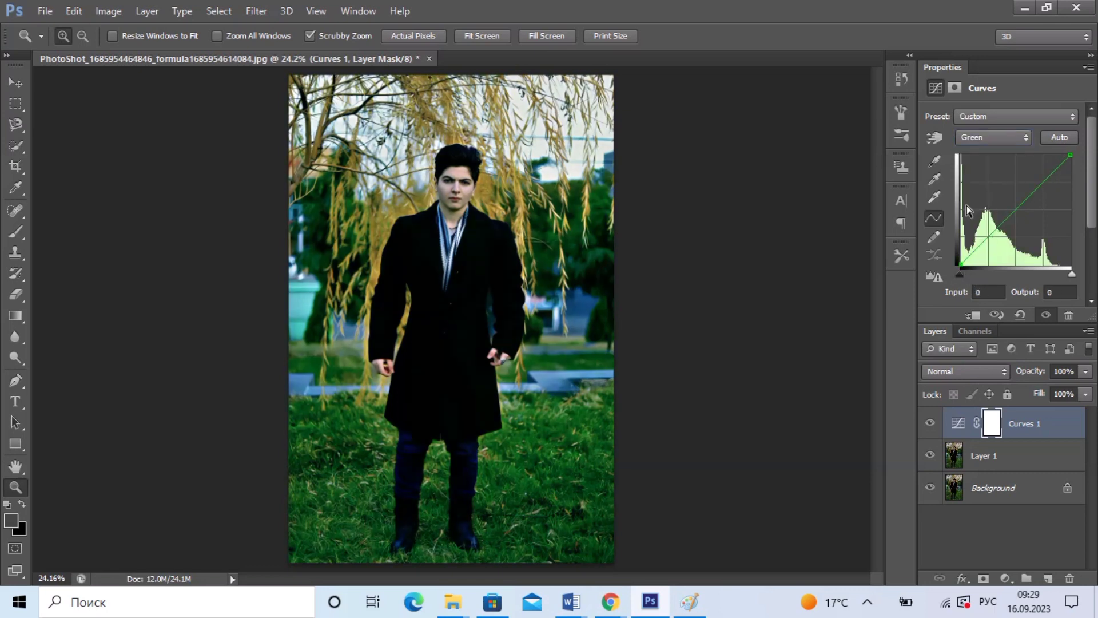
{"action": "left_click", "coordinate": [994, 137]}
{"action": "left_click", "coordinate": [1001, 170]}
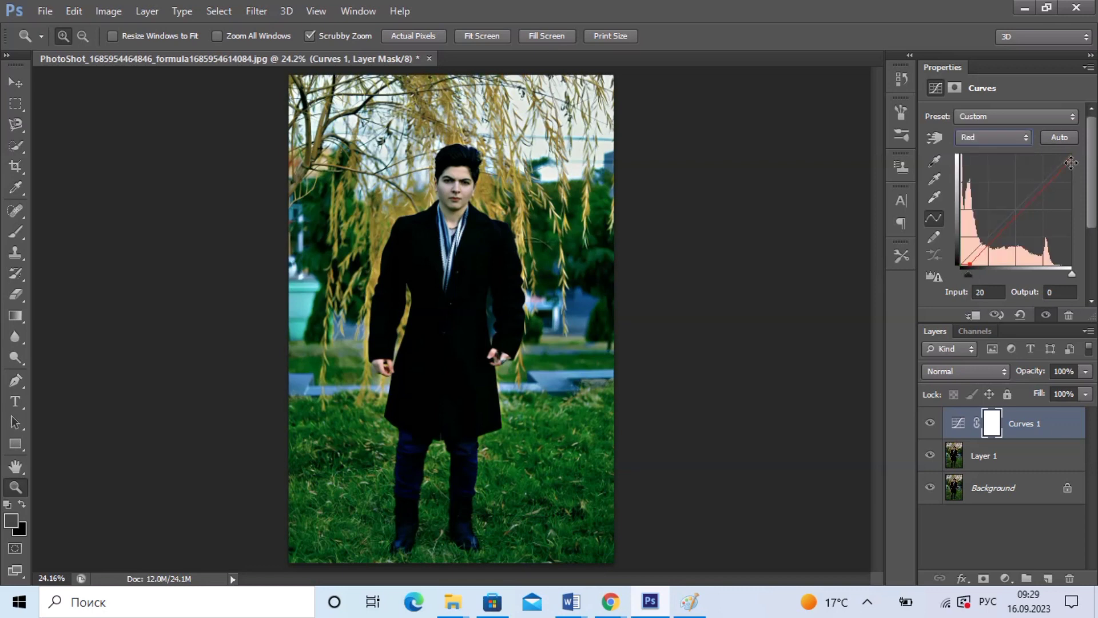
{"action": "left_click", "coordinate": [1070, 156]}
{"action": "left_click_drag", "start_coordinate": [968, 275], "coordinate": [960, 278]}
- Return the Curves adjustment to the RGB channel, merge all layers into the background and duplicate it as Layer 1
{"action": "left_click", "coordinate": [1009, 138]}
{"action": "left_click", "coordinate": [996, 153]}
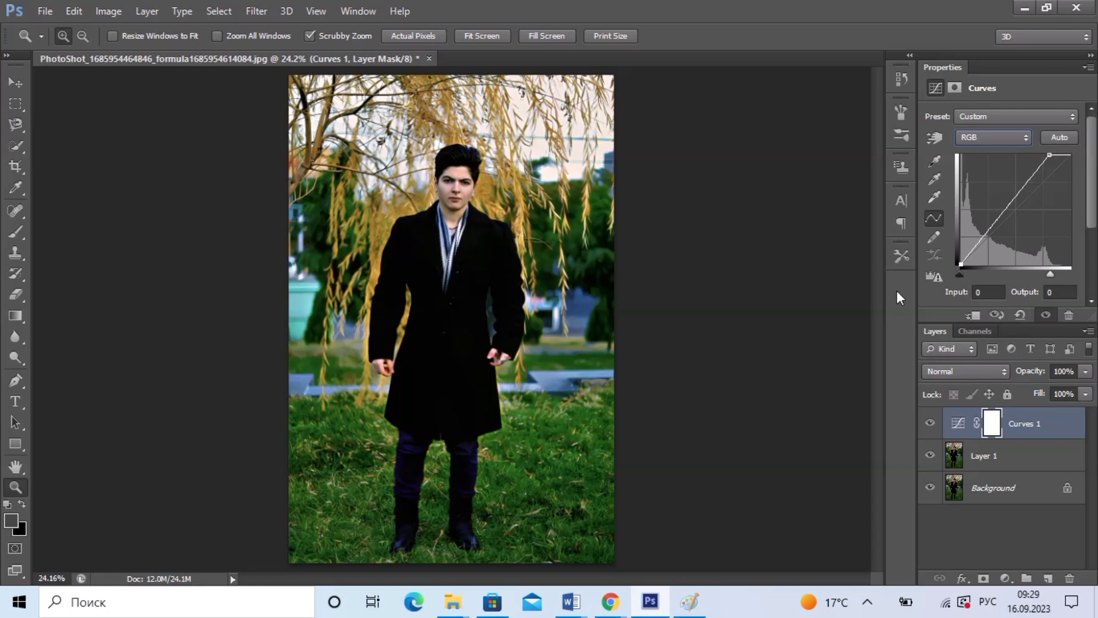
{"action": "key", "text": "Delete"}
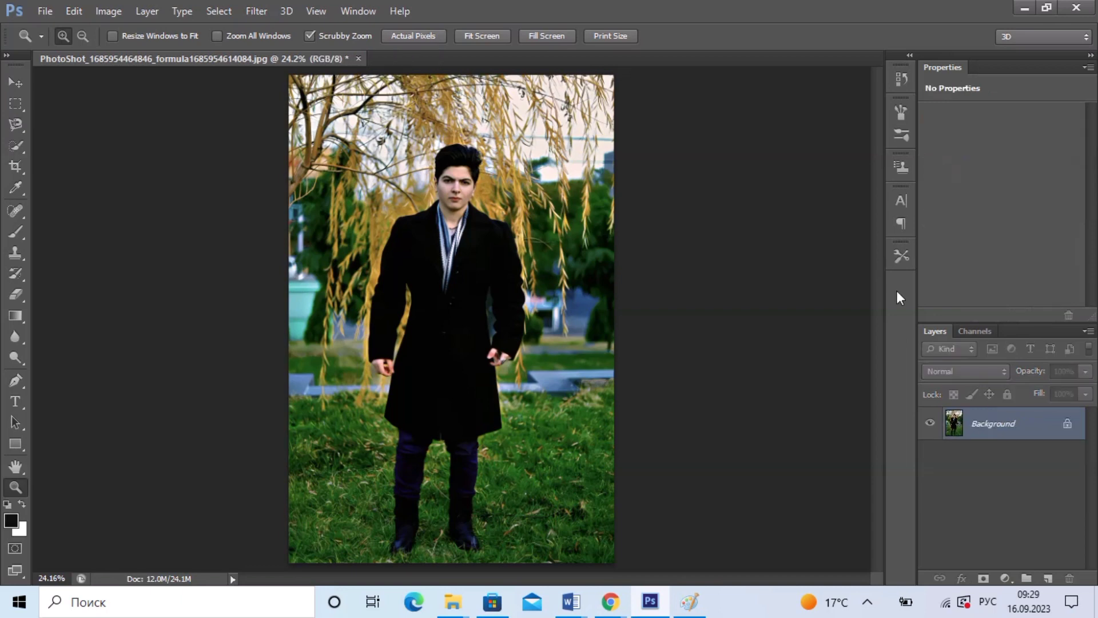
- Add a Color Lookup adjustment layer above Layer 1 using the 3Strip.look file
{"action": "left_click", "coordinate": [1005, 578]}
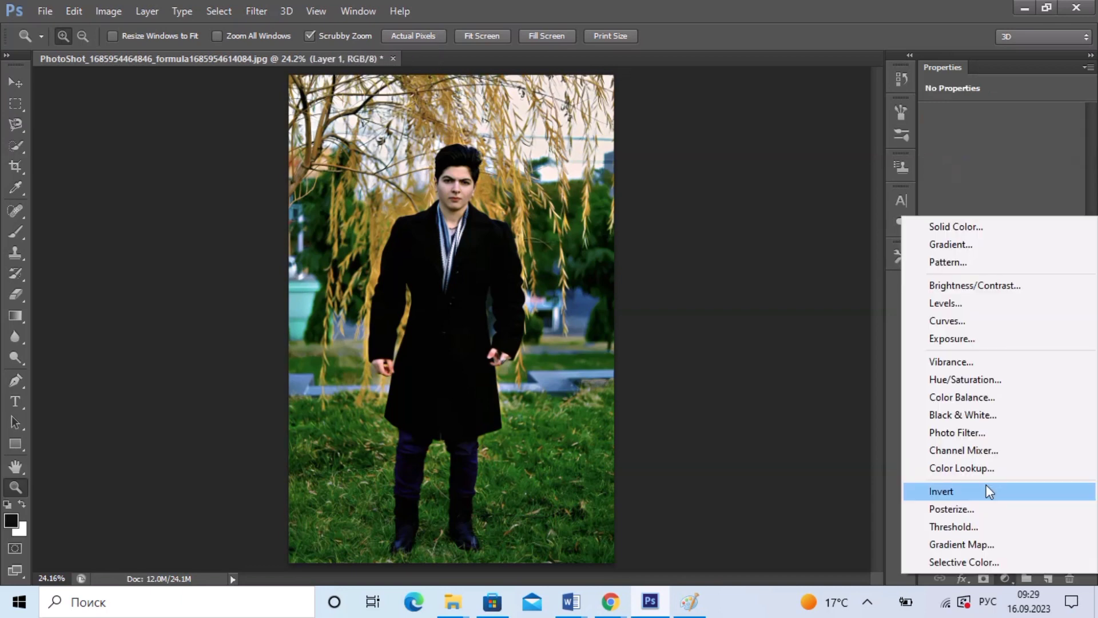
{"action": "left_click", "coordinate": [987, 468]}
{"action": "left_click", "coordinate": [1033, 116]}
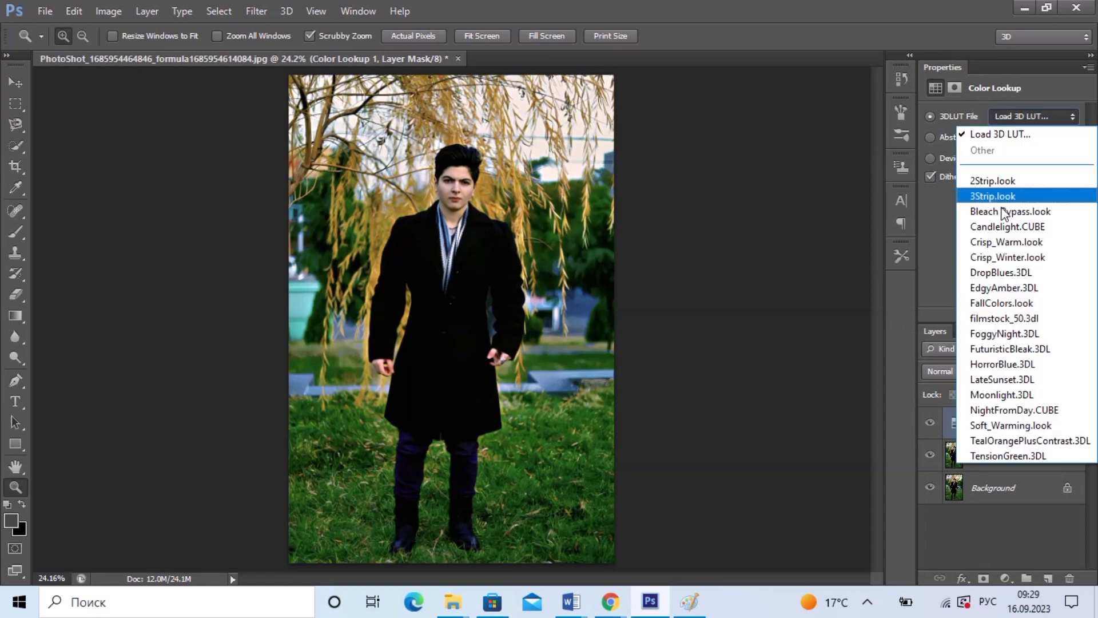
{"action": "left_click", "coordinate": [1005, 197]}
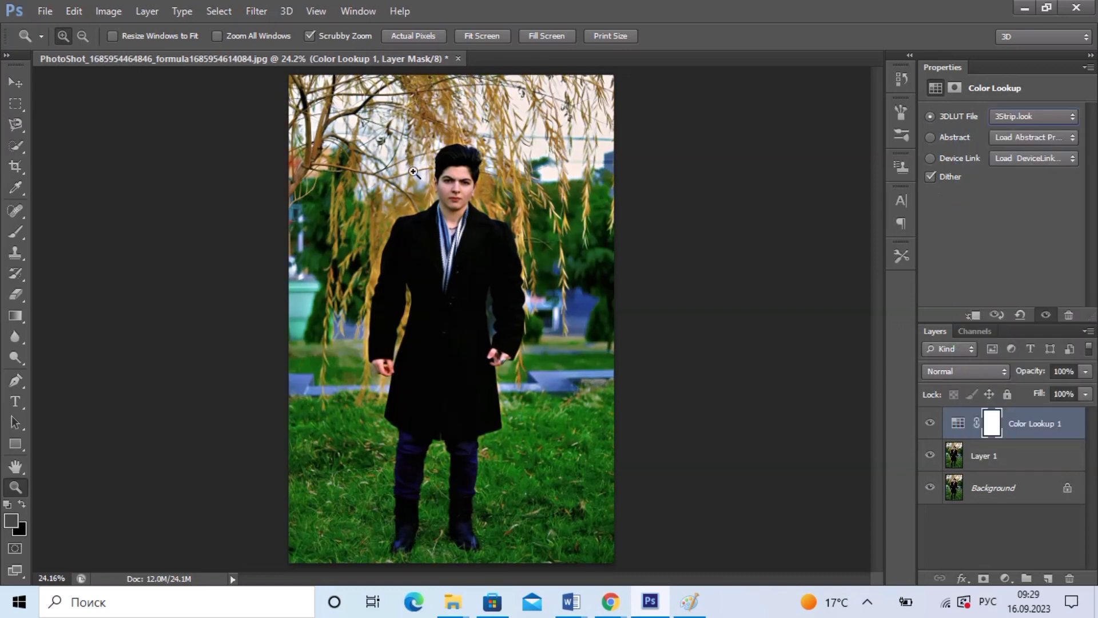
- Inspect the man's face at 100% and compare it with and without the Color Lookup adjustment
{"action": "left_click_drag", "start_coordinate": [413, 172], "coordinate": [447, 178]}
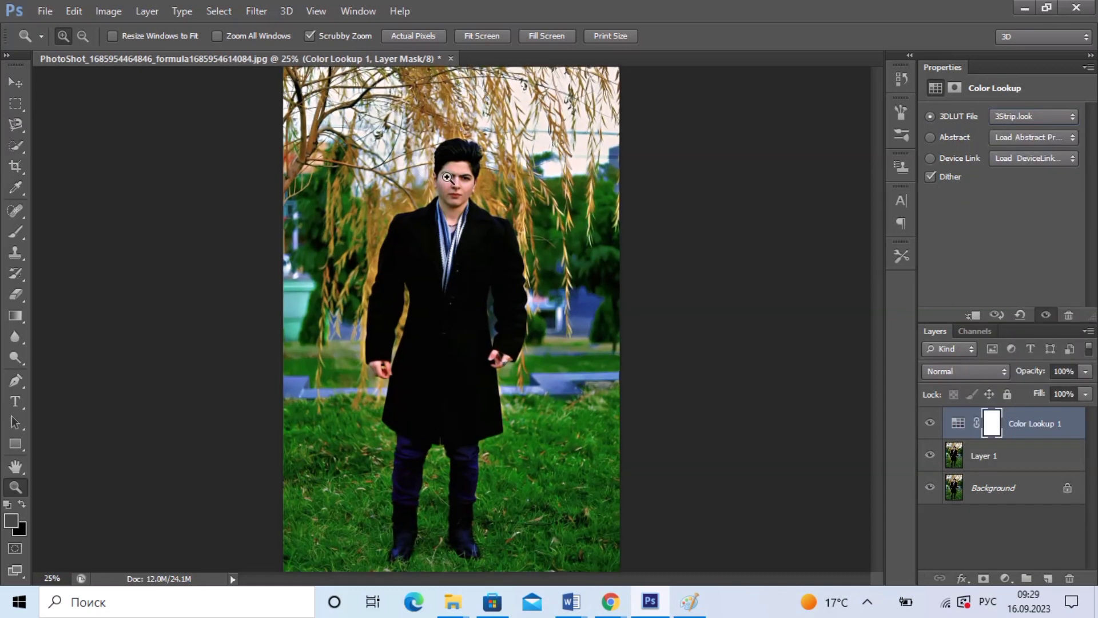
{"action": "left_click", "coordinate": [454, 167]}
{"action": "triple_click", "coordinate": [462, 159]}
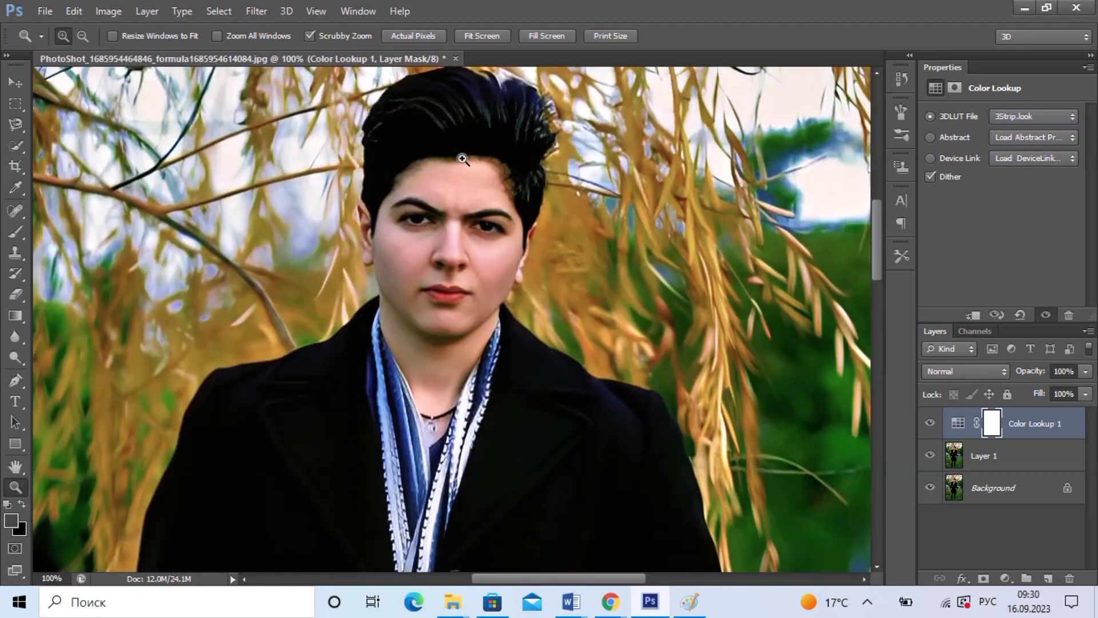
{"action": "right_click", "coordinate": [463, 161]}
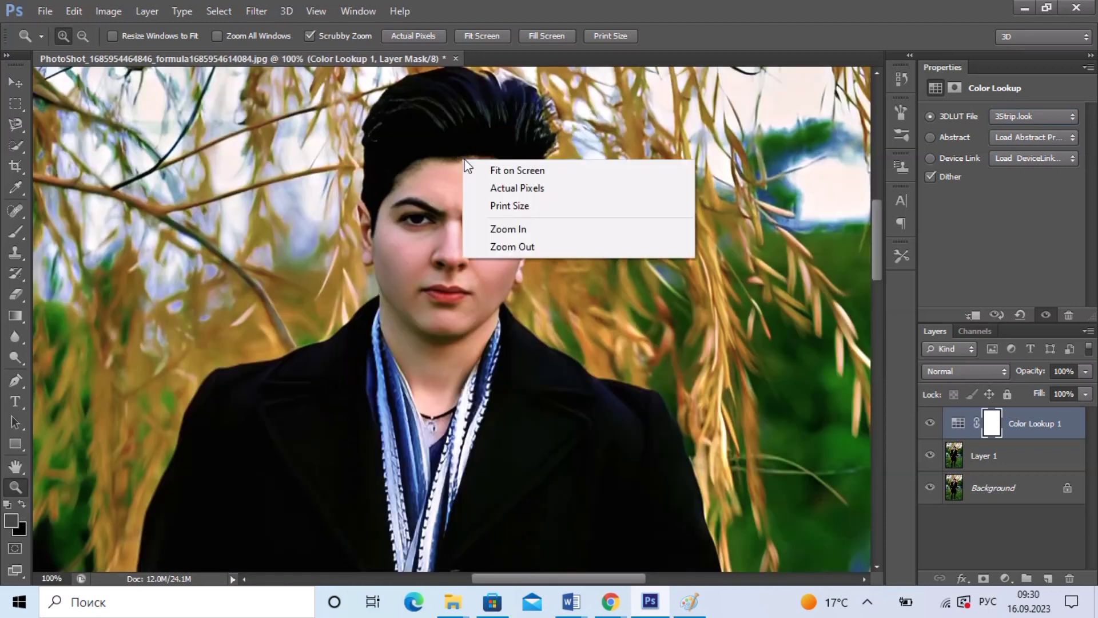
{"action": "left_click", "coordinate": [933, 423]}
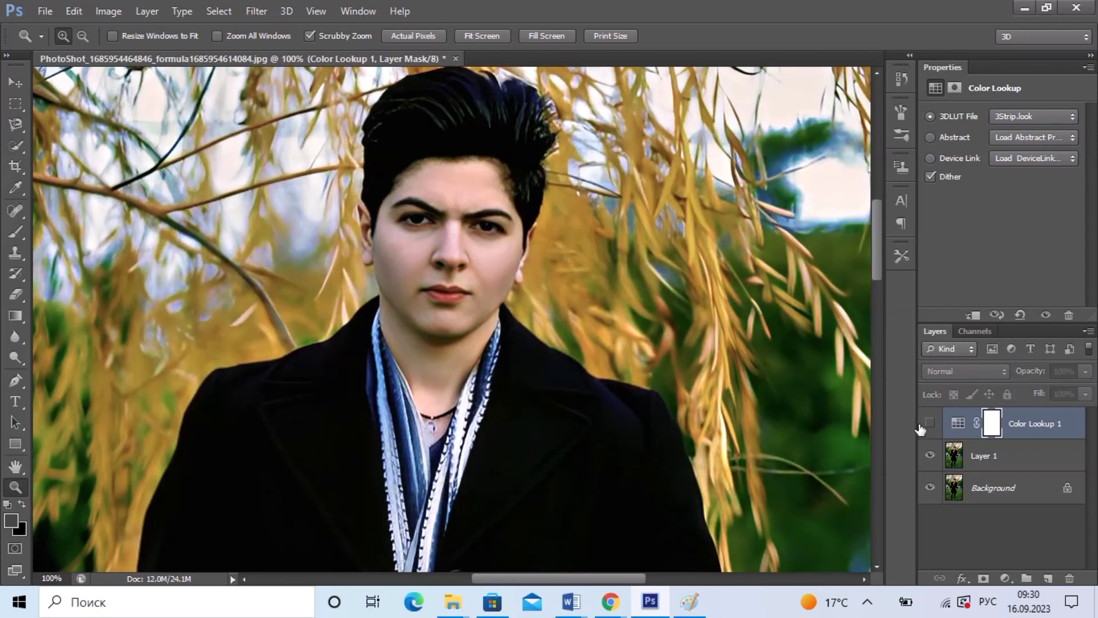
{"action": "left_click", "coordinate": [930, 424]}
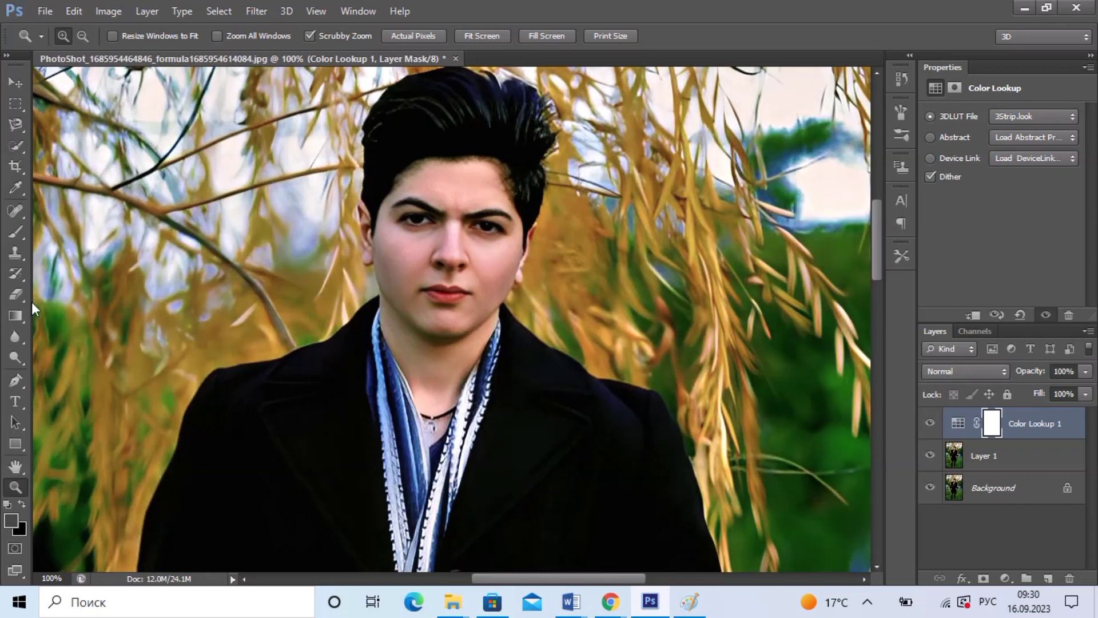
- Erase the Color Lookup mask over the man's face with a 125 px Eraser brush
{"action": "left_click", "coordinate": [15, 294]}
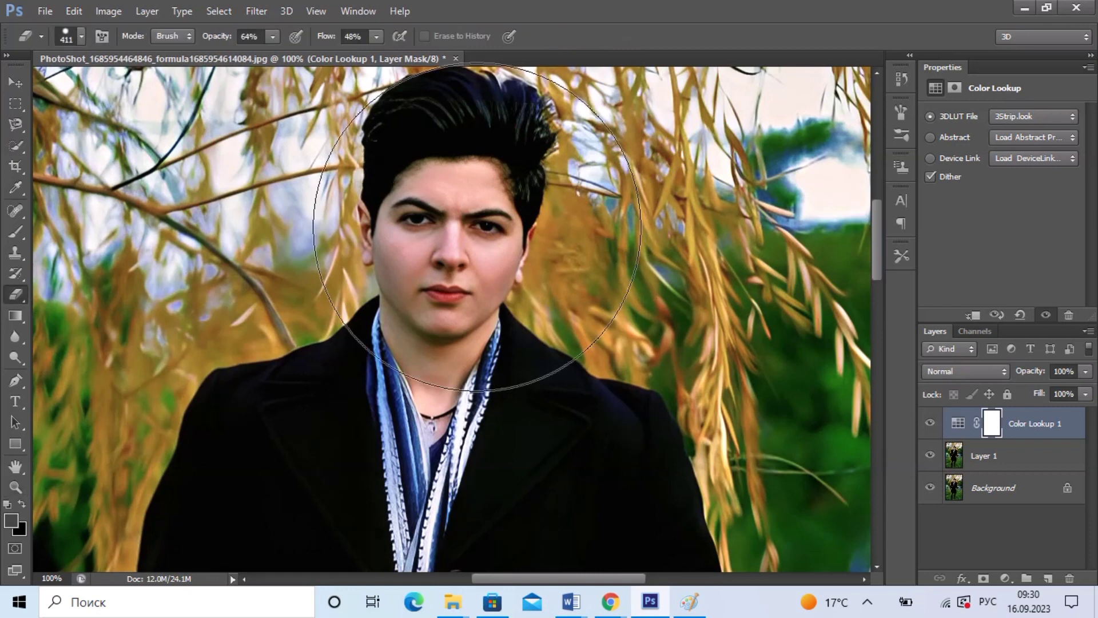
{"action": "right_click", "coordinate": [491, 236]}
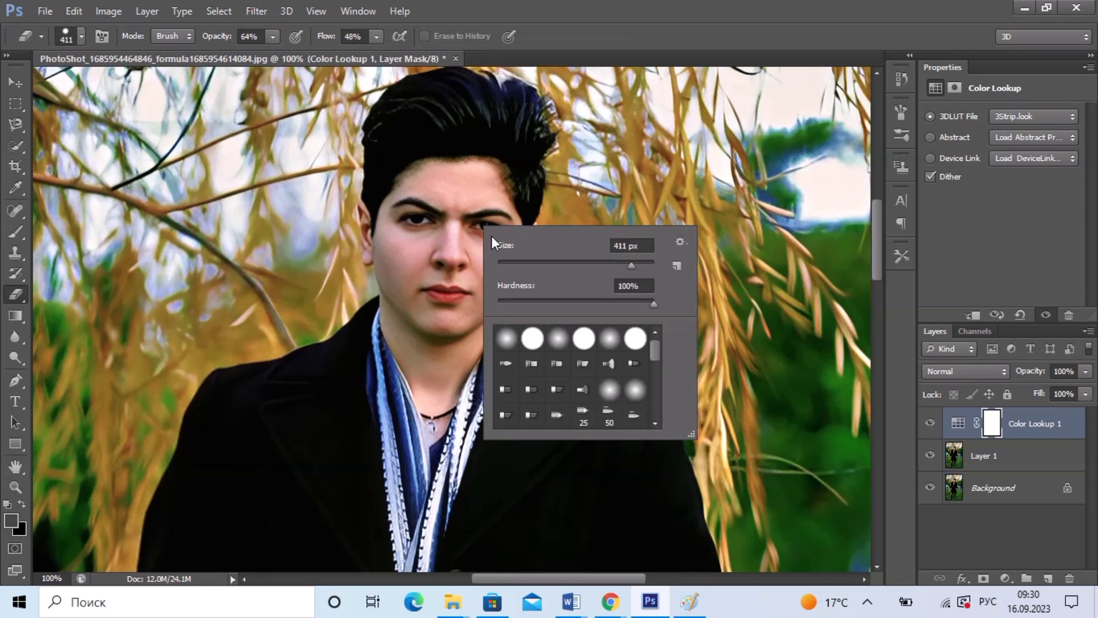
{"action": "left_click", "coordinate": [598, 262]}
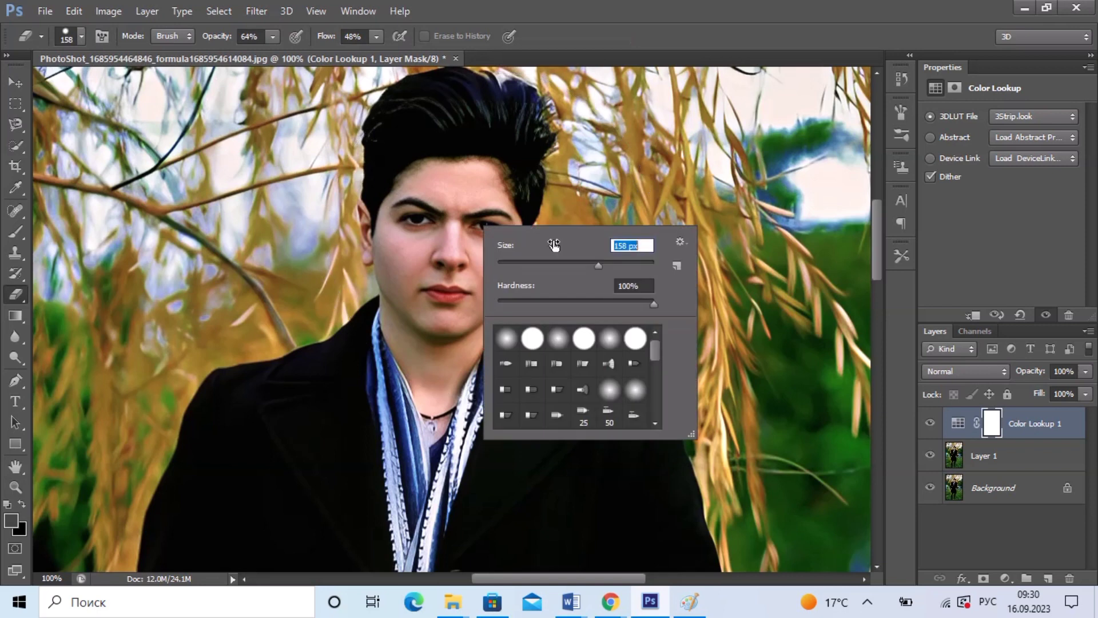
{"action": "left_click_drag", "start_coordinate": [554, 244], "coordinate": [463, 195]}
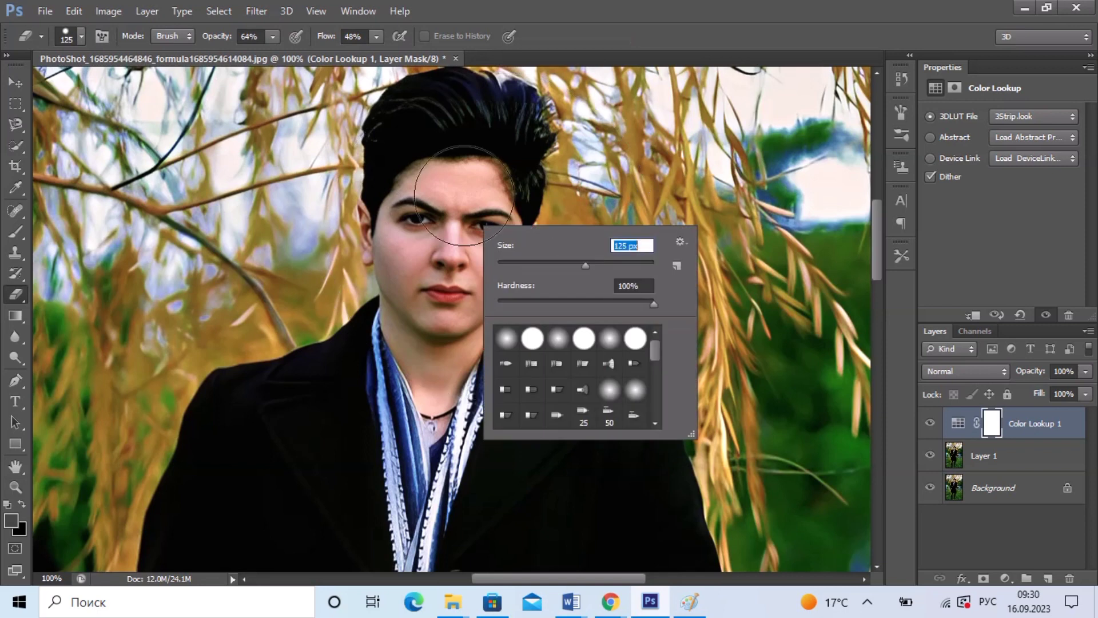
{"action": "key", "text": "Return"}
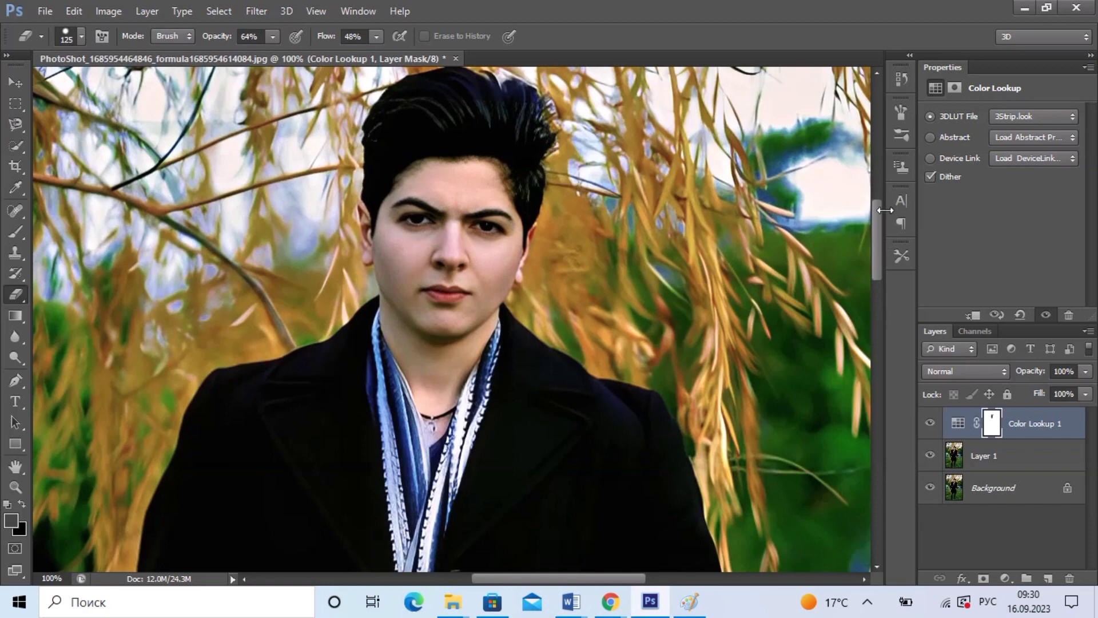
- Erase the Color Lookup mask over both of the man's hands with a 56 px Eraser brush
{"action": "left_click_drag", "start_coordinate": [877, 216], "coordinate": [883, 335]}
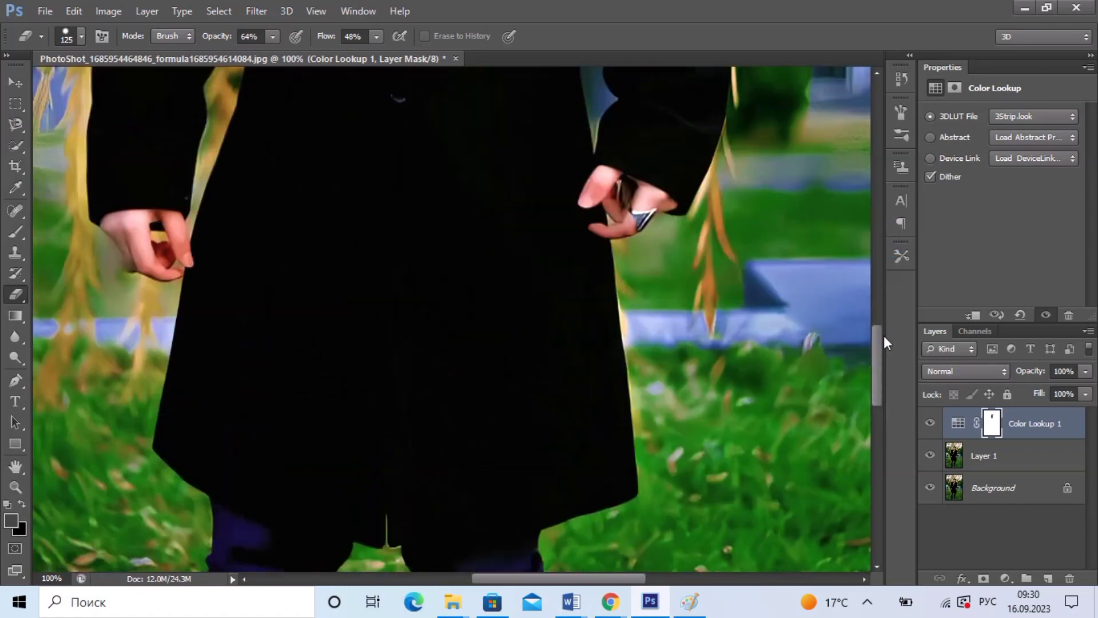
{"action": "scroll", "coordinate": [662, 308], "scroll_direction": "up", "scroll_amount": 3}
{"action": "right_click", "coordinate": [645, 295]}
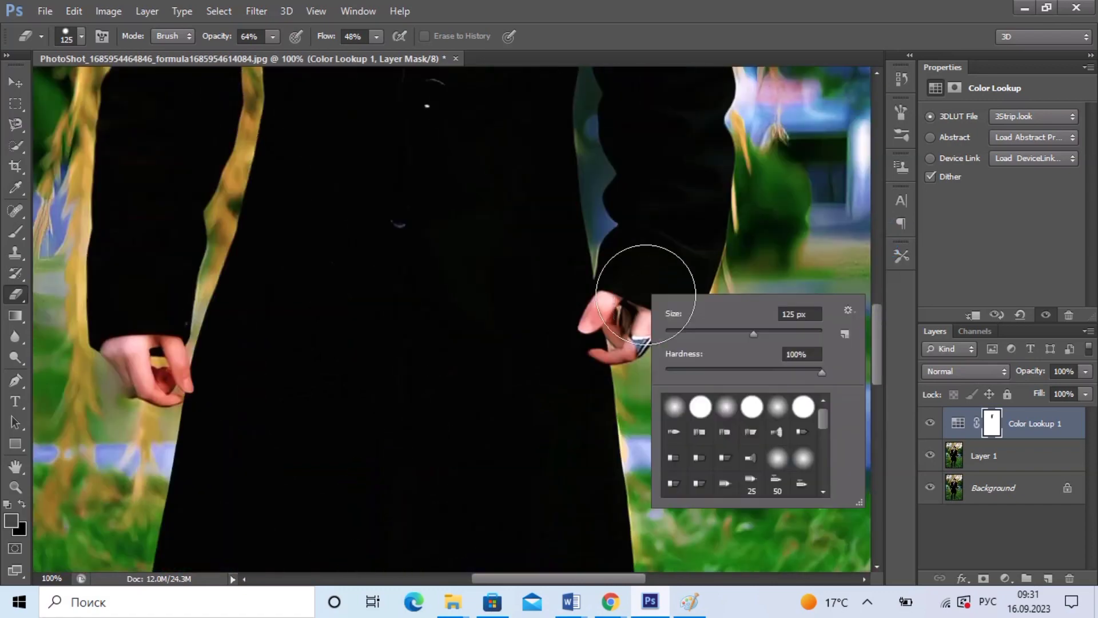
{"action": "left_click_drag", "start_coordinate": [673, 312], "coordinate": [654, 308]}
{"action": "left_click", "coordinate": [725, 331]}
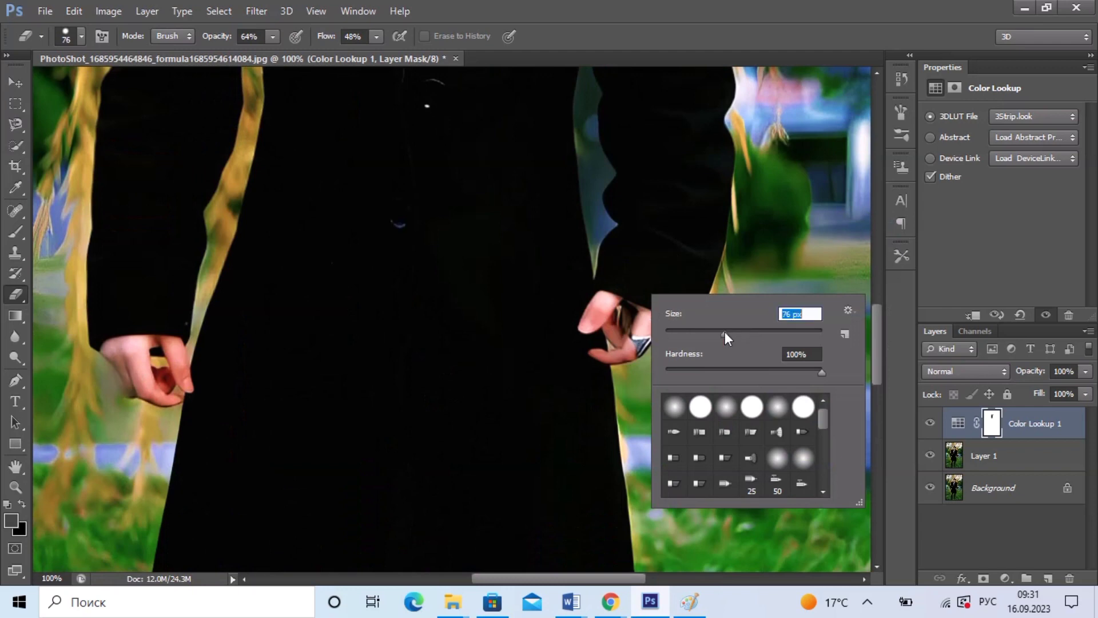
{"action": "left_click", "coordinate": [707, 330]}
{"action": "left_click", "coordinate": [606, 307]}
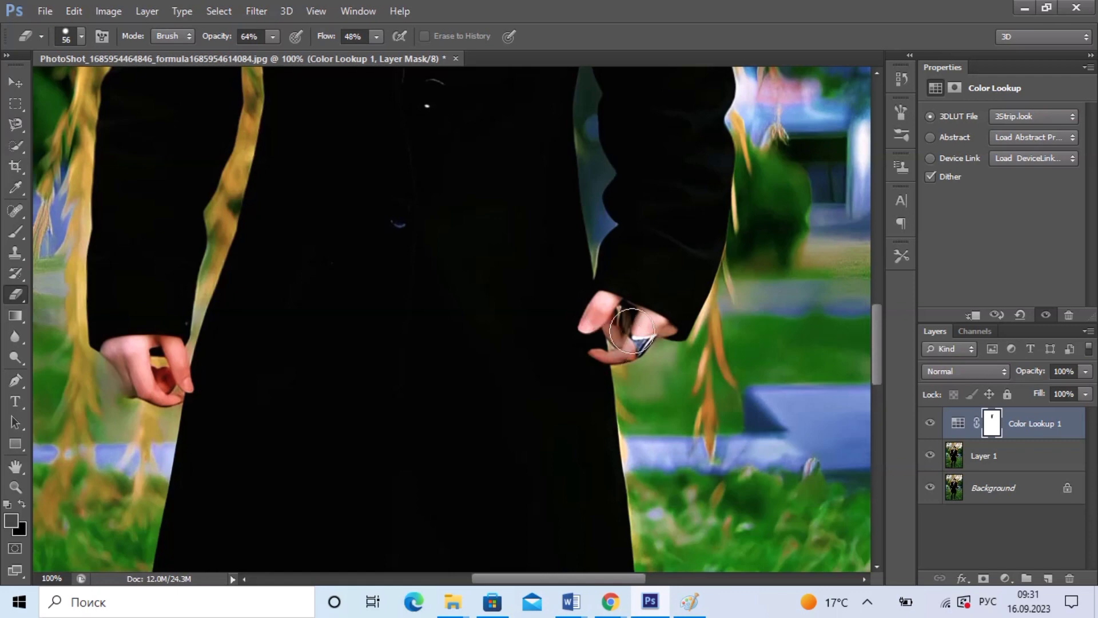
{"action": "mouse_move", "coordinate": [165, 339]}
{"action": "left_mouse_down"}
{"action": "mouse_move", "coordinate": [168, 357]}
{"action": "mouse_move", "coordinate": [135, 359]}
{"action": "left_mouse_up"}
- Merge all layers into the background and duplicate it as Layer 1
{"action": "left_click", "coordinate": [15, 488]}
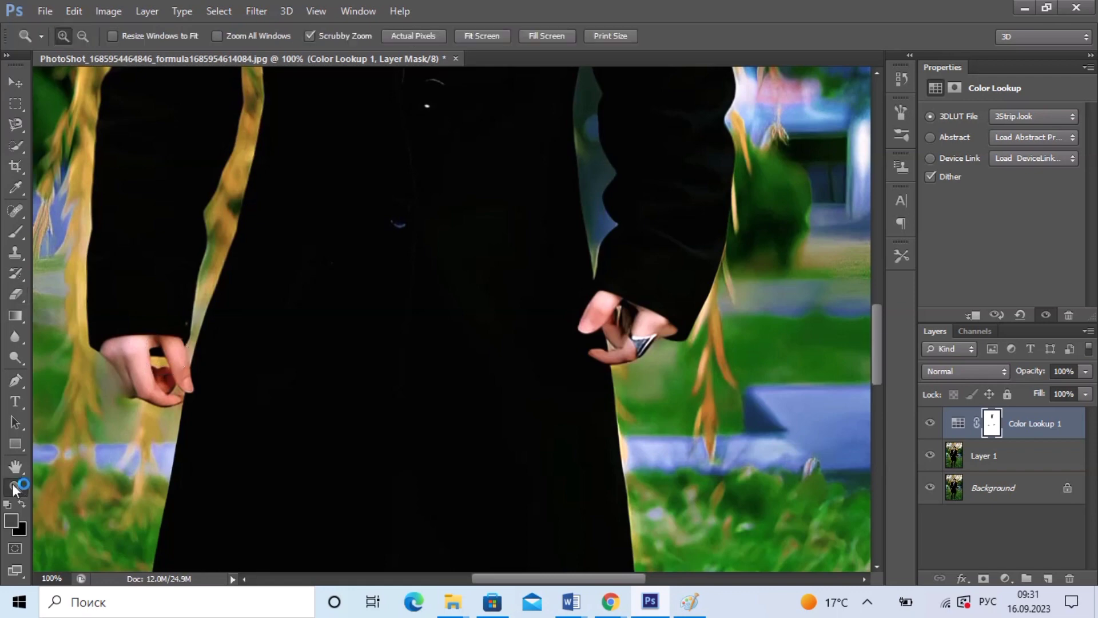
{"action": "right_click", "coordinate": [490, 296]}
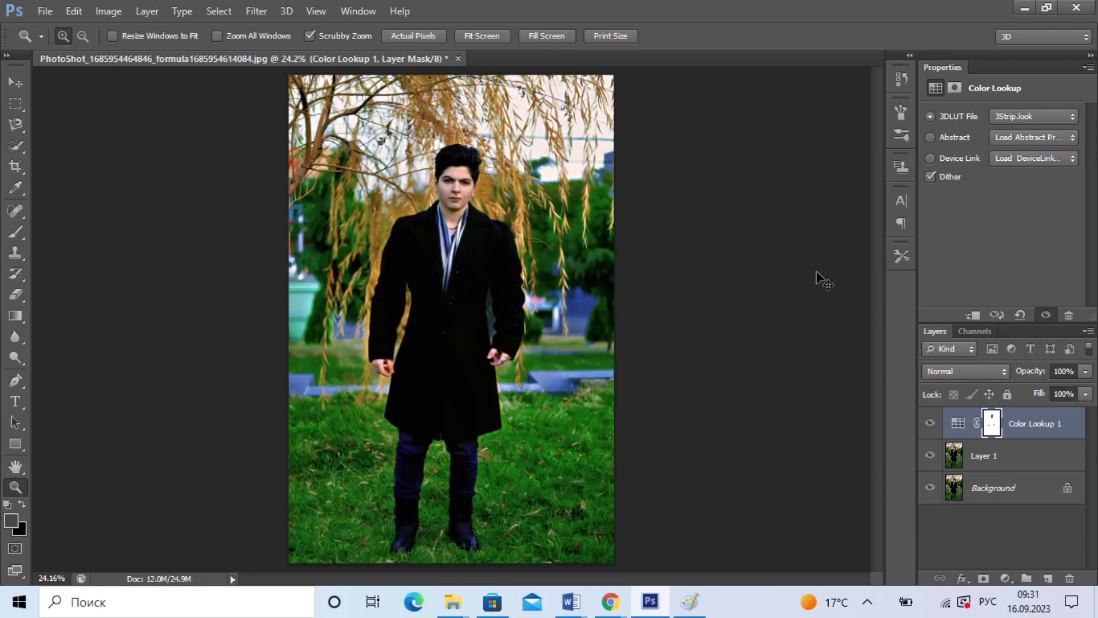
{"action": "key", "text": "ctrl+shift+e"}
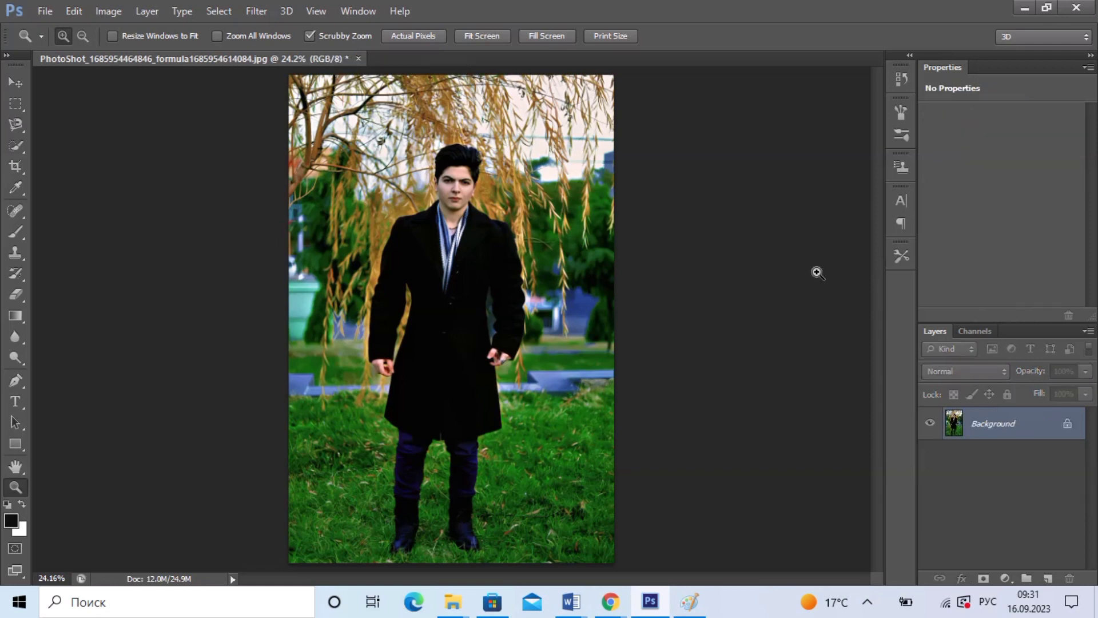
{"action": "key", "text": "ctrl+j"}
- Start a Shadows/Highlights adjustment on Layer 1 with Shadows at 8% and Highlights at 18%, comparing the preview on and off
{"action": "left_click", "coordinate": [109, 12]}
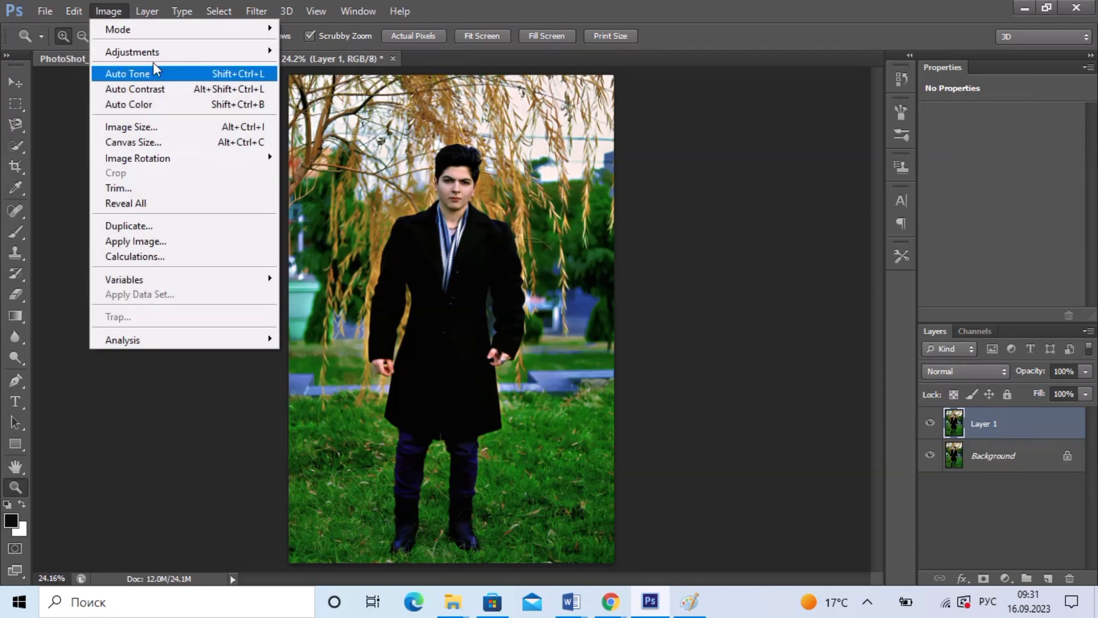
{"action": "mouse_move", "coordinate": [151, 52]}
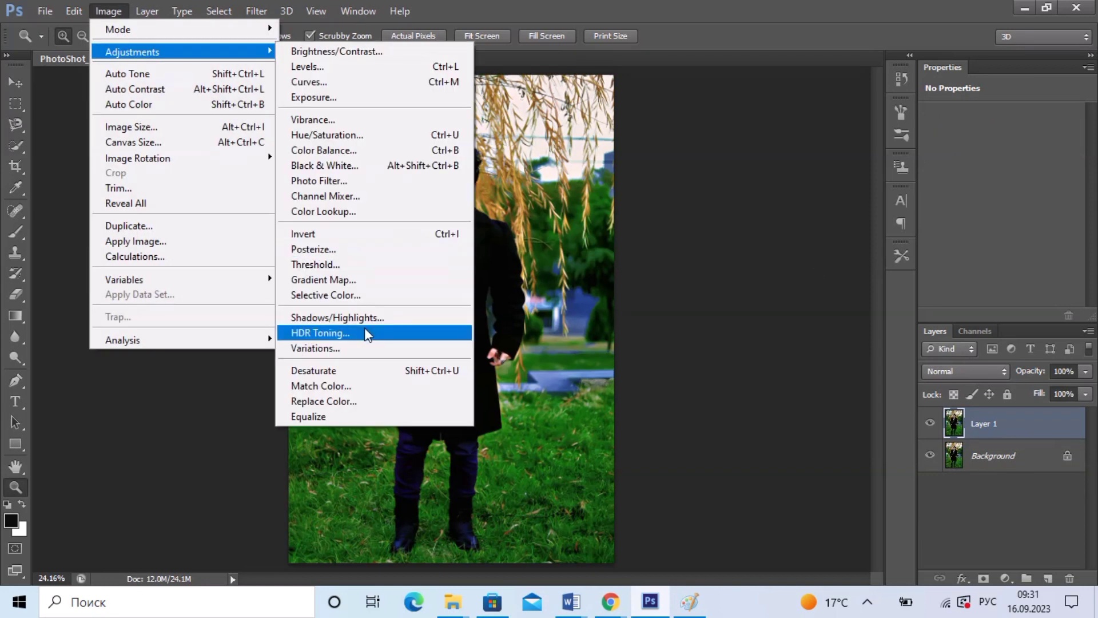
{"action": "left_click", "coordinate": [416, 316]}
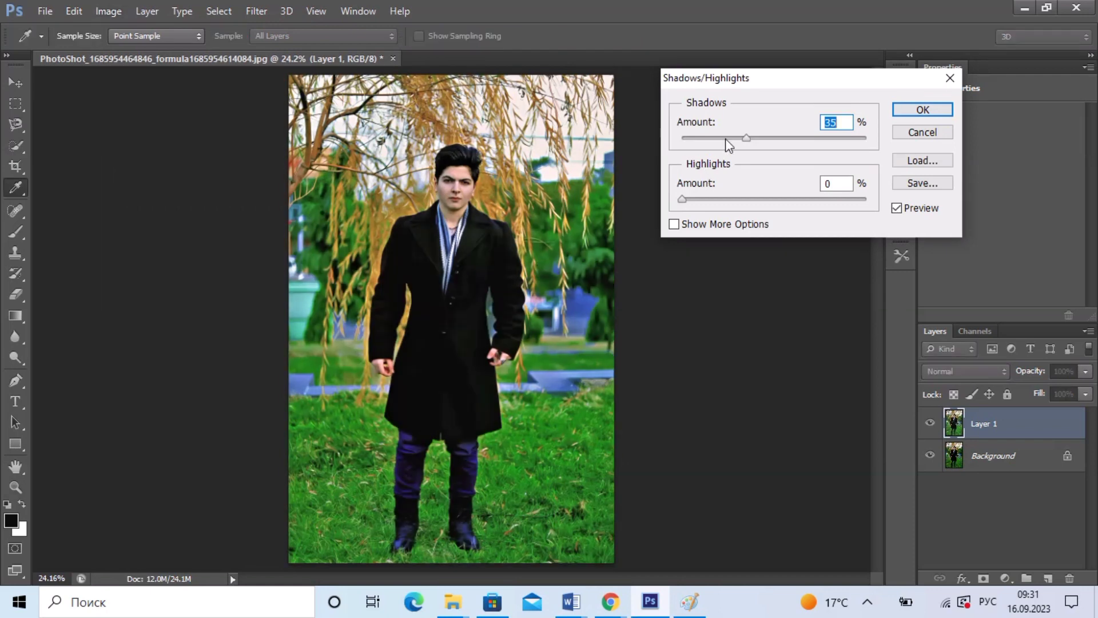
{"action": "left_click_drag", "start_coordinate": [682, 199], "coordinate": [716, 201]}
{"action": "left_click_drag", "start_coordinate": [746, 138], "coordinate": [696, 145]}
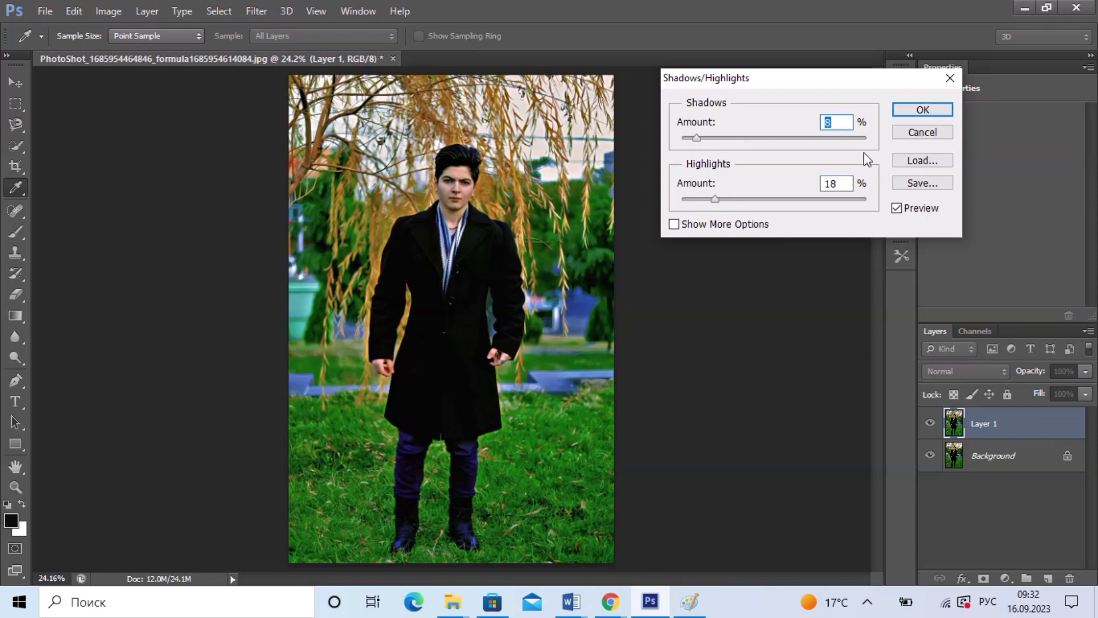
{"action": "left_click", "coordinate": [897, 209]}
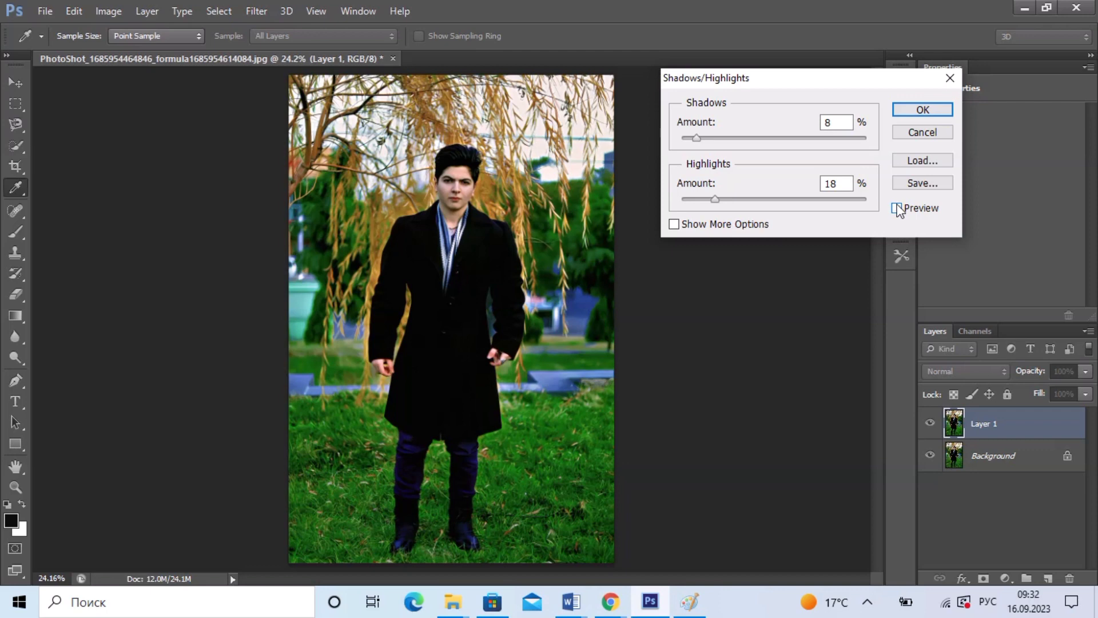
{"action": "left_click", "coordinate": [897, 208]}
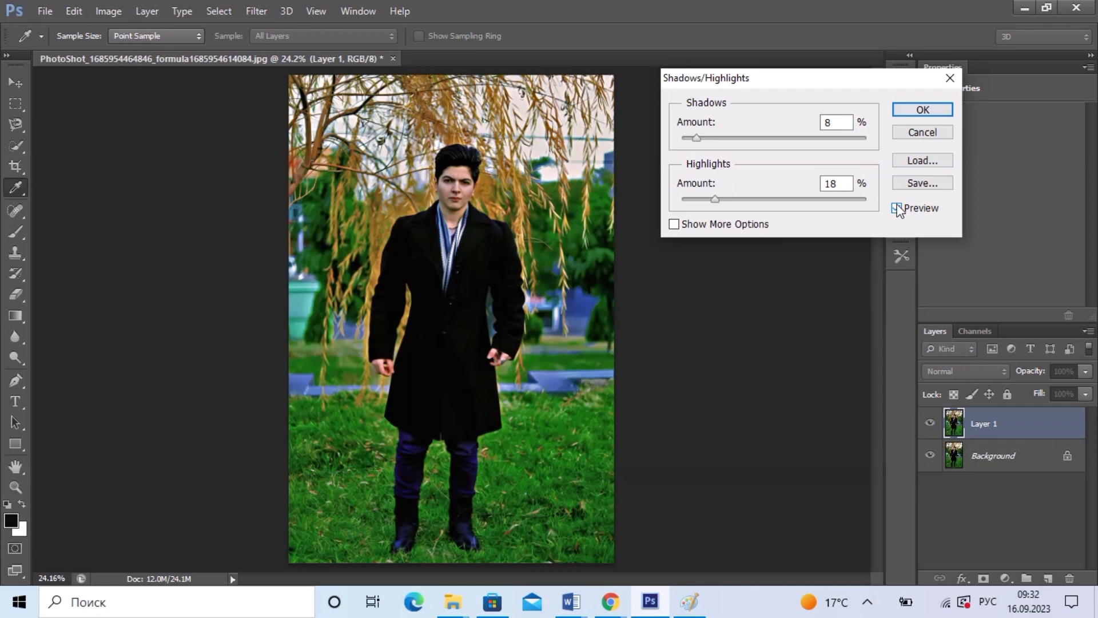
{"action": "left_click", "coordinate": [897, 208]}
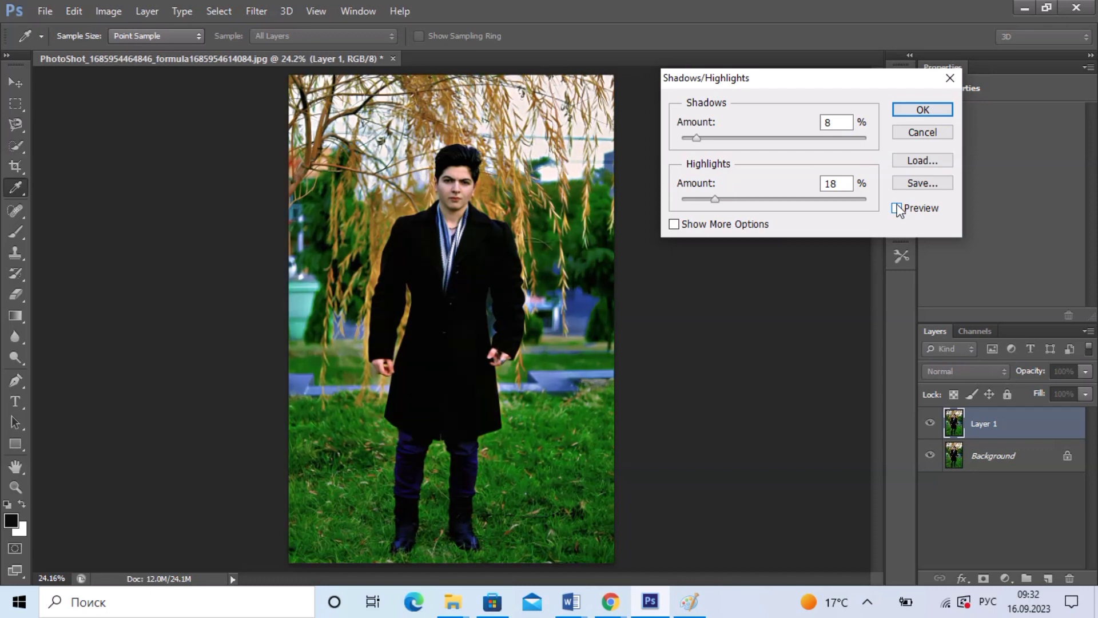
{"action": "left_click", "coordinate": [896, 208]}
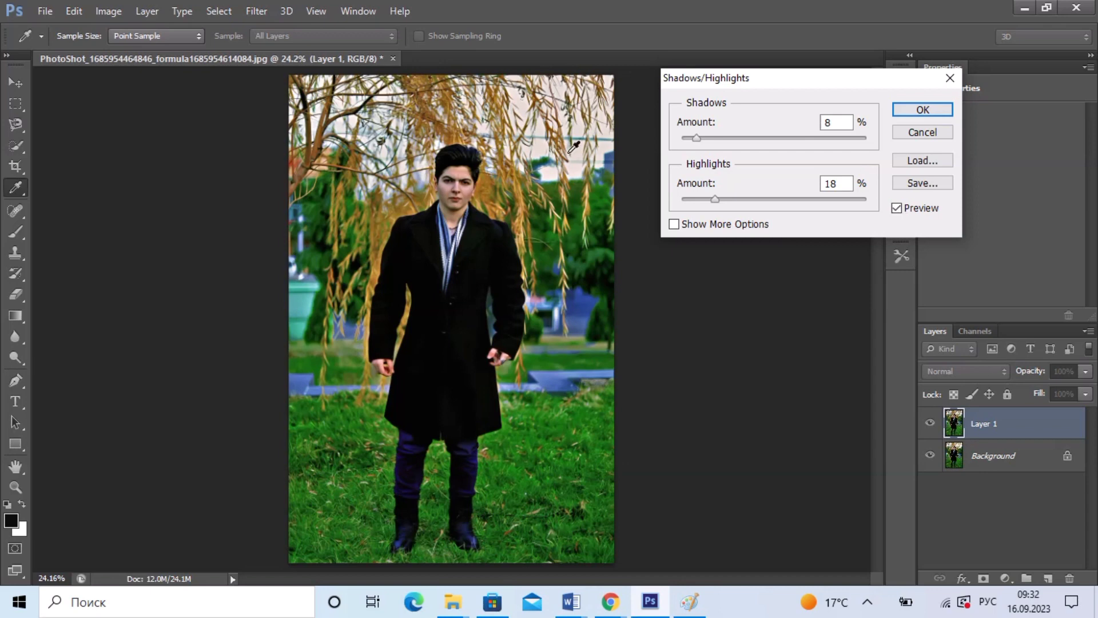
{"action": "left_click", "coordinate": [897, 209]}
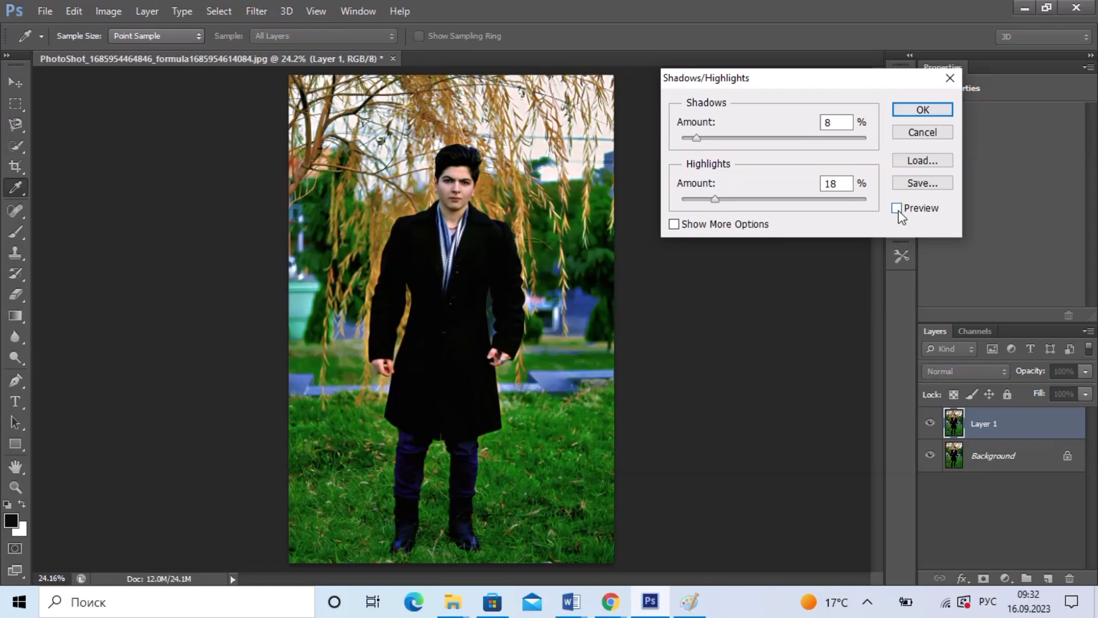
{"action": "left_click", "coordinate": [897, 209]}
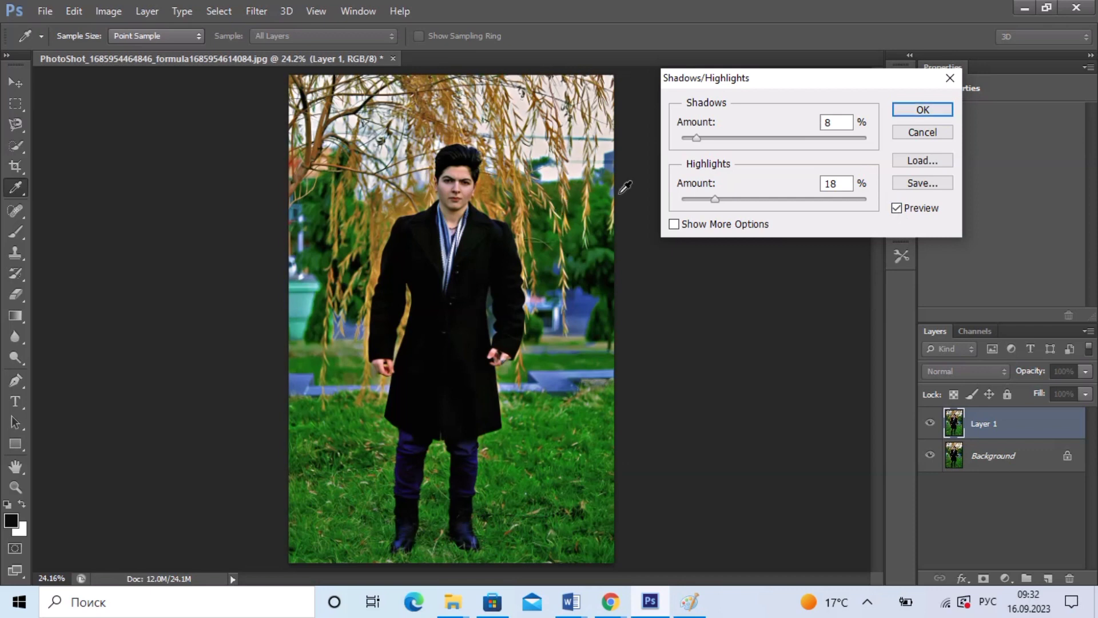
- Lower Shadows to 0%, apply the Shadows/Highlights adjustment and compare the picture with and without Layer 1
{"action": "left_click", "coordinate": [696, 140]}
{"action": "left_click_drag", "start_coordinate": [694, 143], "coordinate": [682, 144]}
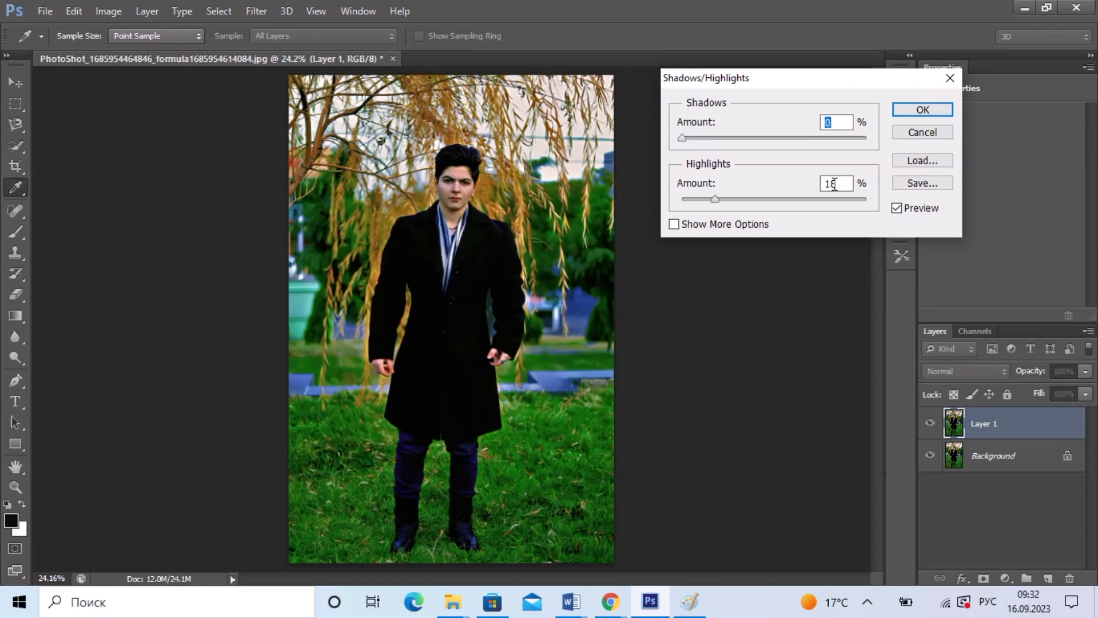
{"action": "left_click", "coordinate": [896, 208]}
{"action": "left_click", "coordinate": [896, 209]}
{"action": "left_click", "coordinate": [896, 209]}
{"action": "left_click", "coordinate": [896, 209]}
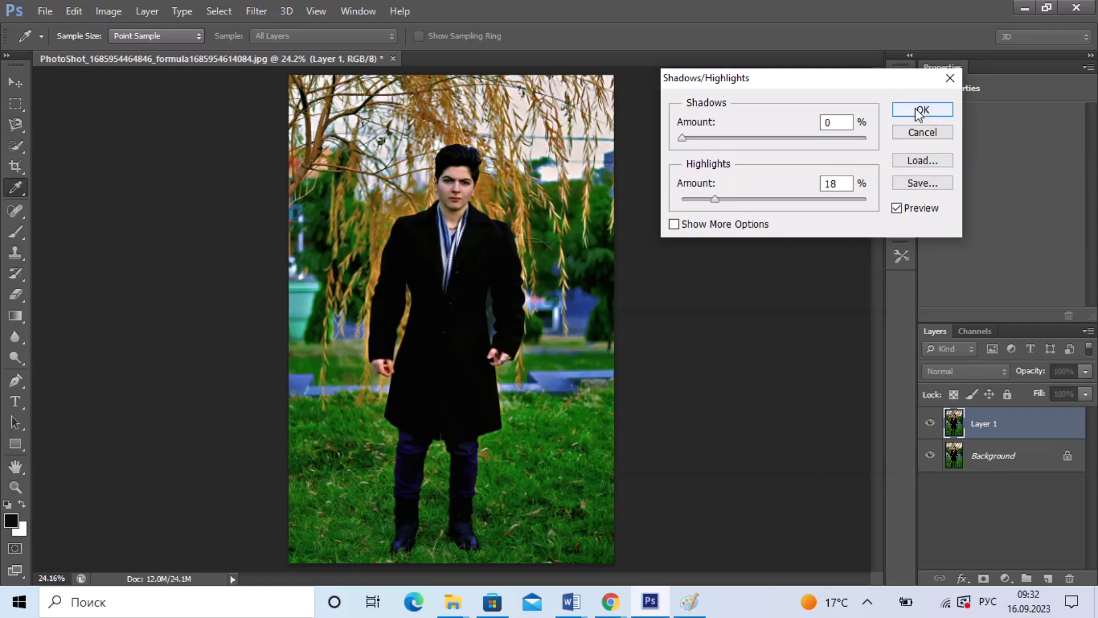
{"action": "key", "text": "ctrl"}
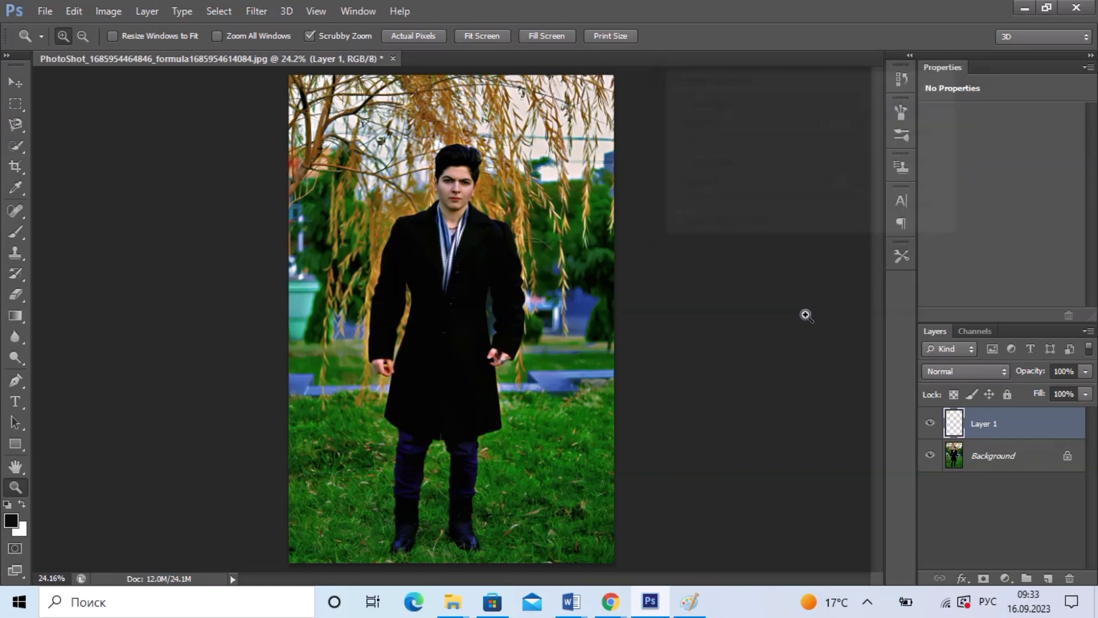
{"action": "left_click", "coordinate": [930, 424]}
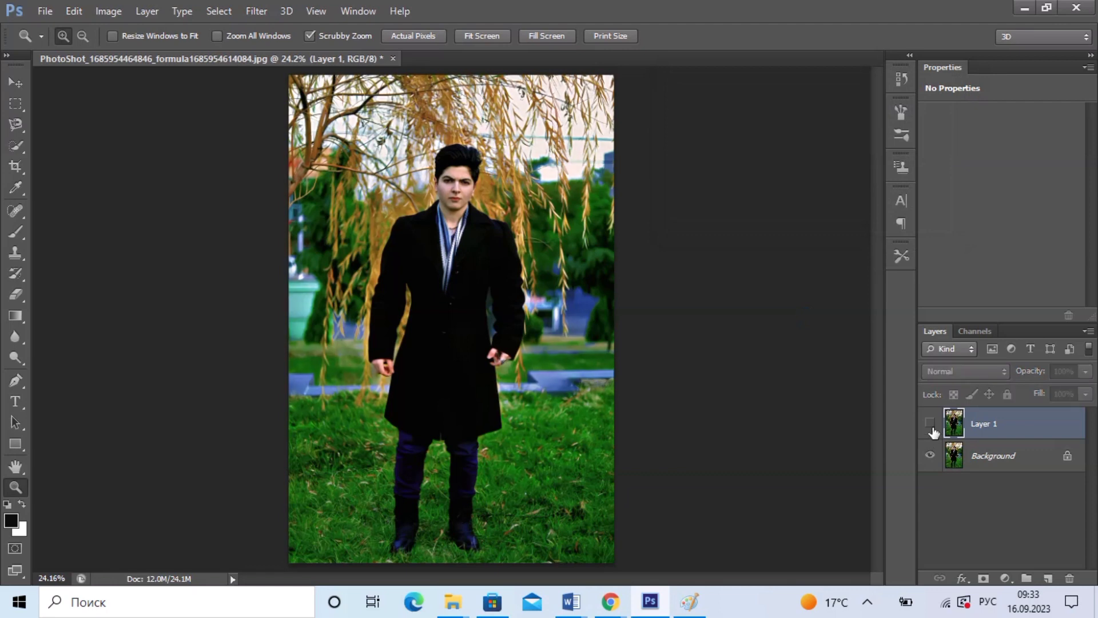
{"action": "left_click", "coordinate": [930, 423]}
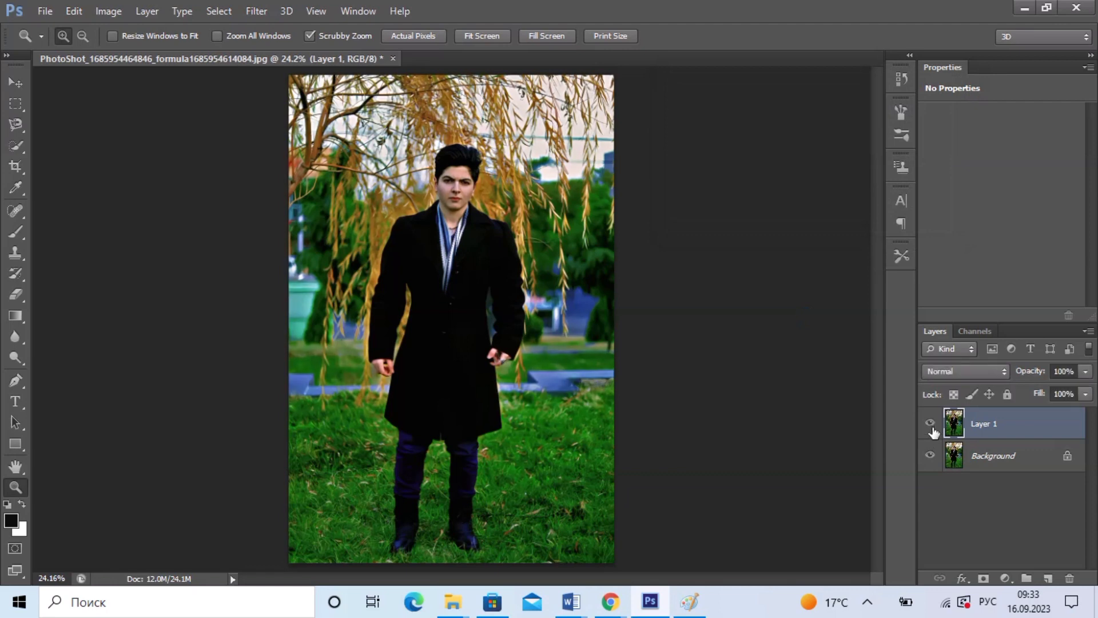
- Erase the adjusted Layer 1 over the man's face with the 56 px Eraser brush
{"action": "left_click", "coordinate": [474, 182]}
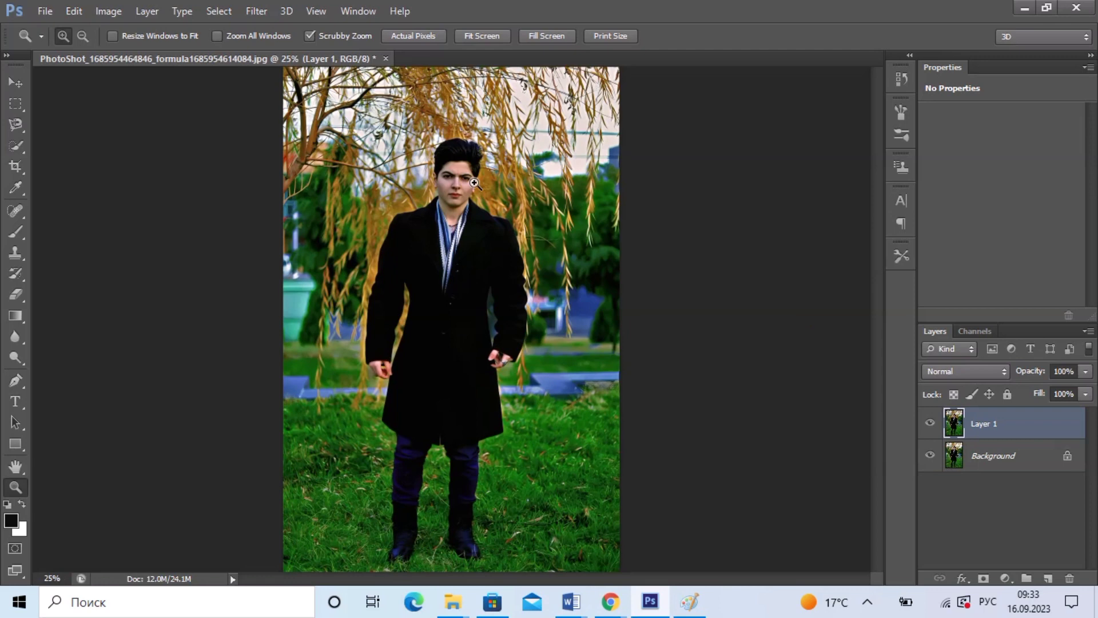
{"action": "left_click", "coordinate": [474, 182]}
{"action": "left_click", "coordinate": [476, 177]}
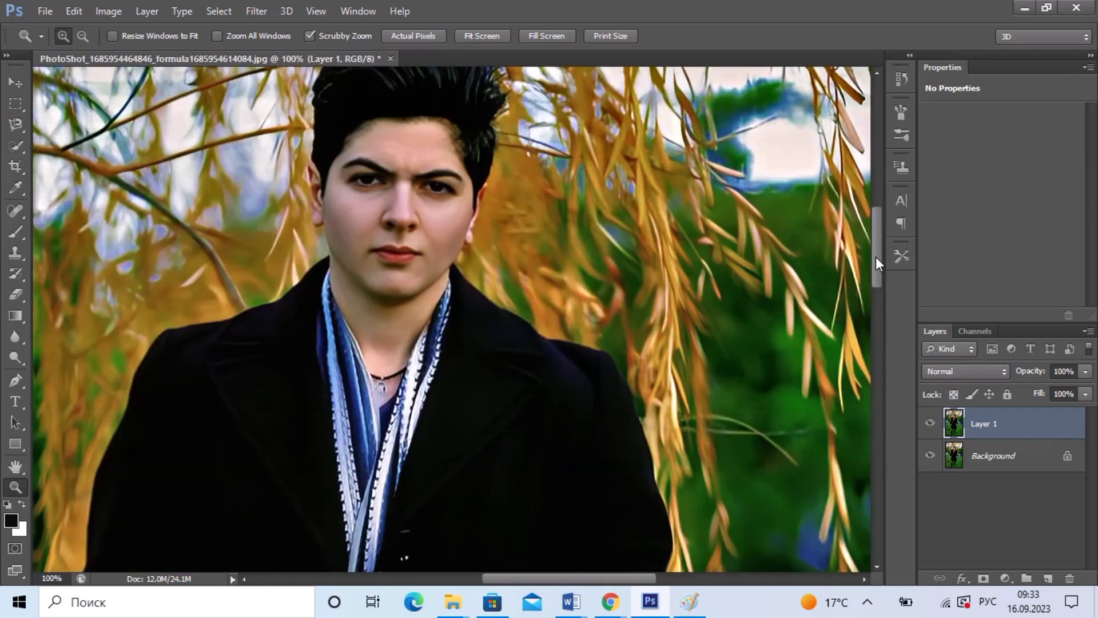
{"action": "left_click_drag", "start_coordinate": [876, 258], "coordinate": [877, 240]}
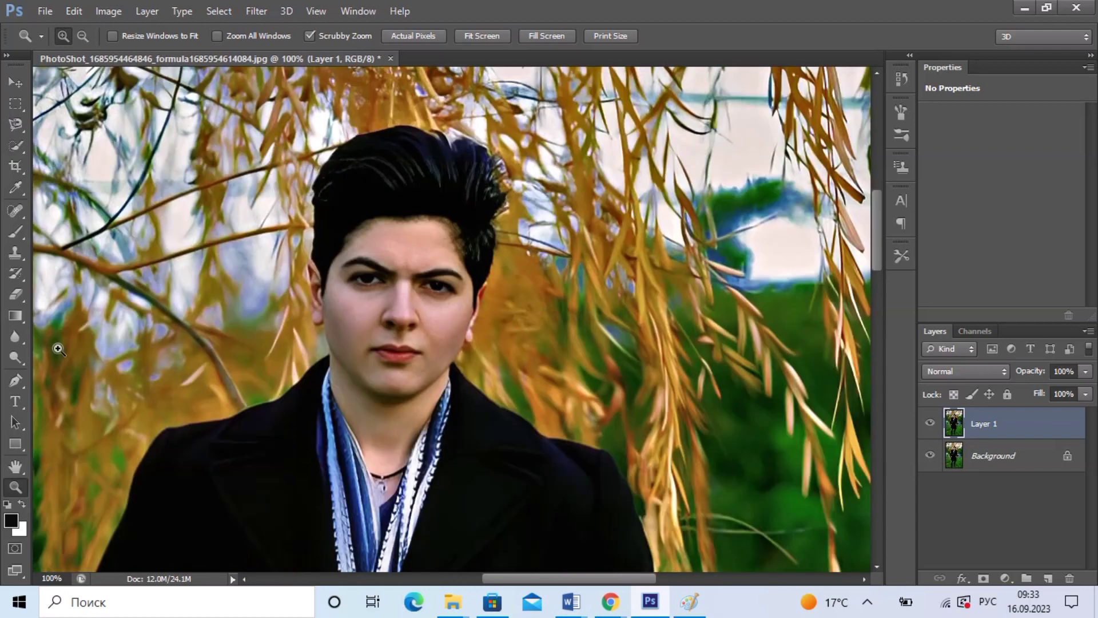
{"action": "key", "text": "s"}
{"action": "left_click", "coordinate": [18, 211]}
{"action": "left_click", "coordinate": [16, 296]}
{"action": "key", "text": "i"}
{"action": "left_click", "coordinate": [12, 302]}
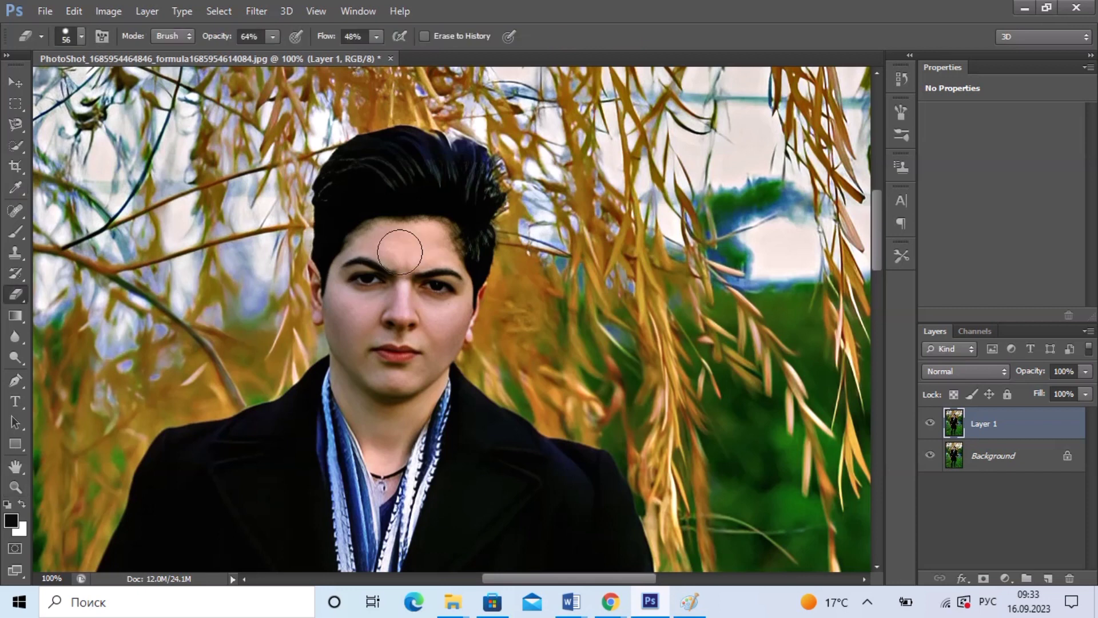
{"action": "left_click_drag", "start_coordinate": [400, 252], "coordinate": [441, 263]}
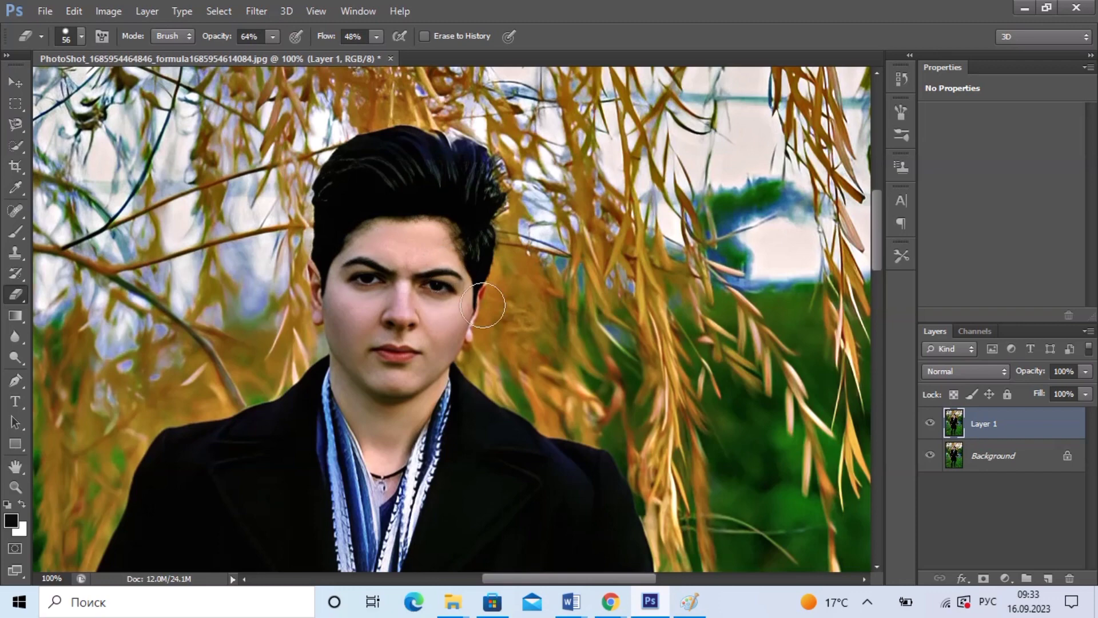
- Erase the adjusted Layer 1 over both of the man's hands with the 56 px Eraser brush
{"action": "scroll", "coordinate": [881, 246], "scroll_direction": "down", "scroll_amount": 3}
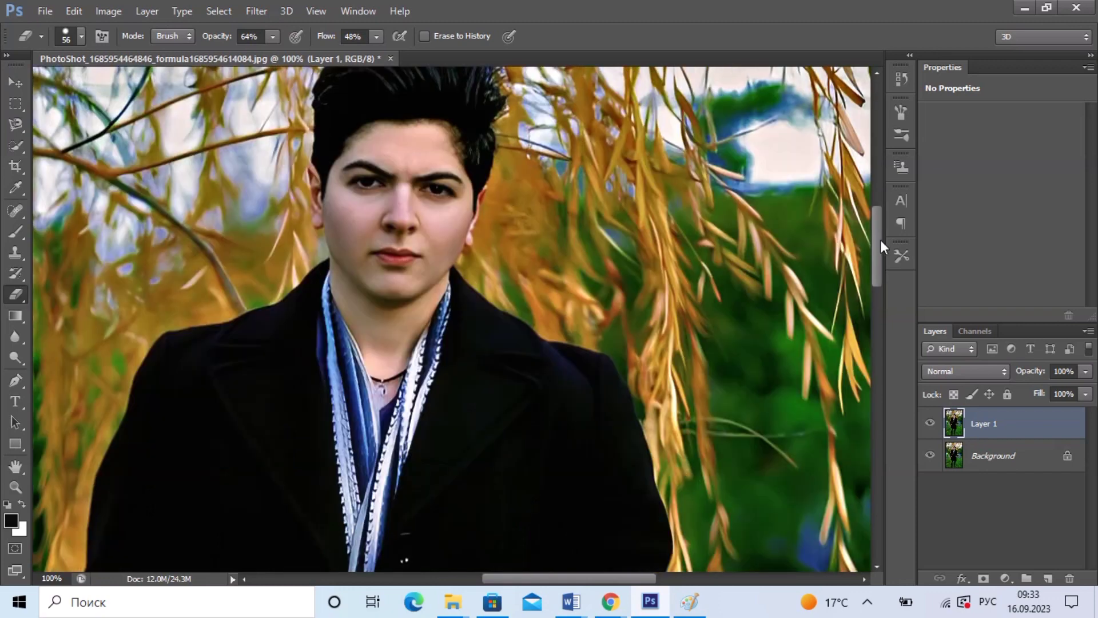
{"action": "left_click_drag", "start_coordinate": [881, 239], "coordinate": [877, 337]}
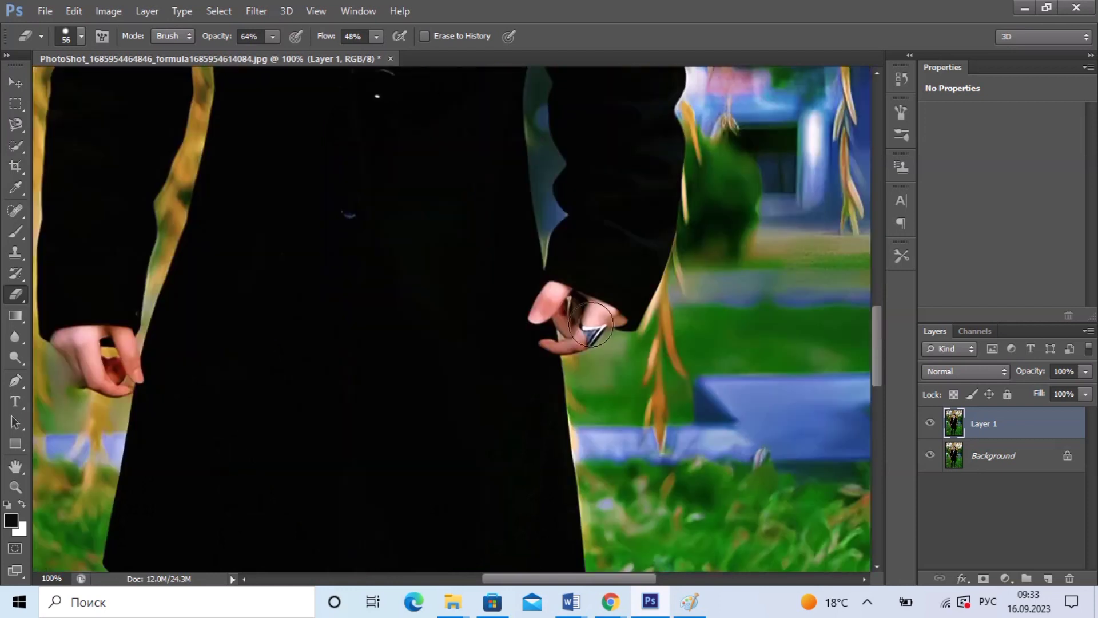
{"action": "left_click_drag", "start_coordinate": [591, 324], "coordinate": [574, 294]}
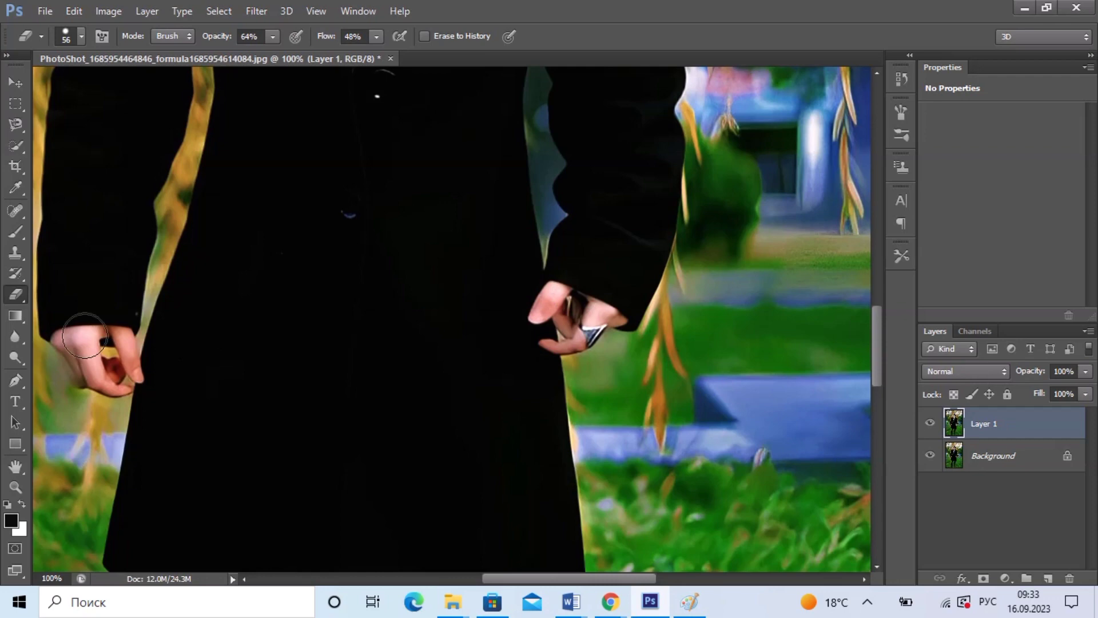
- Compare the whole picture with and without Layer 1, and merge Layer 1 into the background
{"action": "left_click", "coordinate": [15, 487]}
{"action": "right_click", "coordinate": [403, 342]}
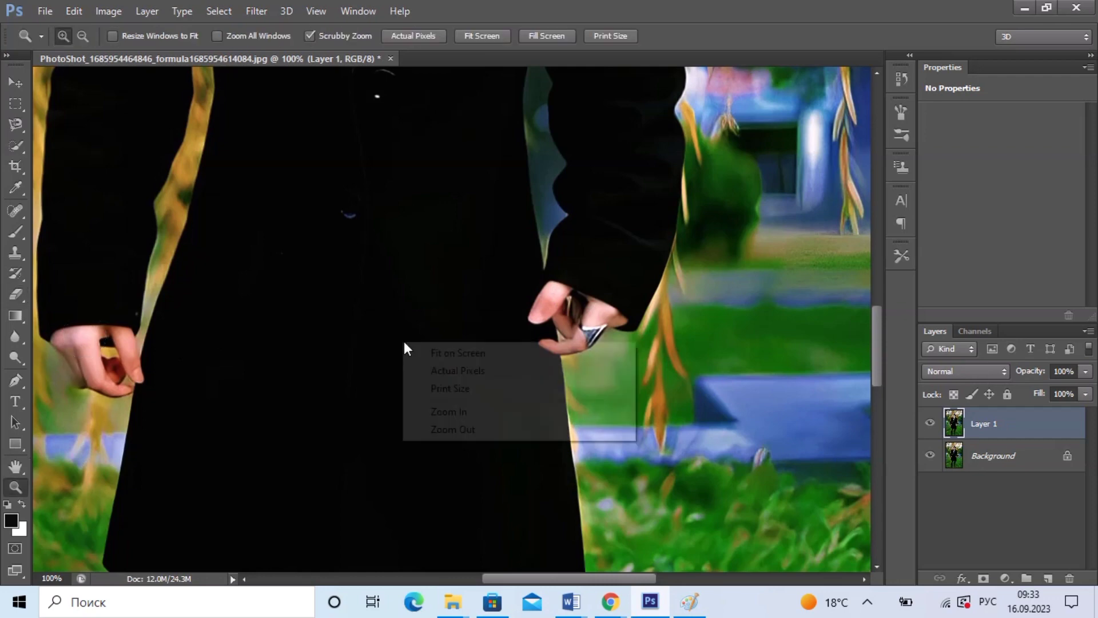
{"action": "left_click", "coordinate": [454, 353]}
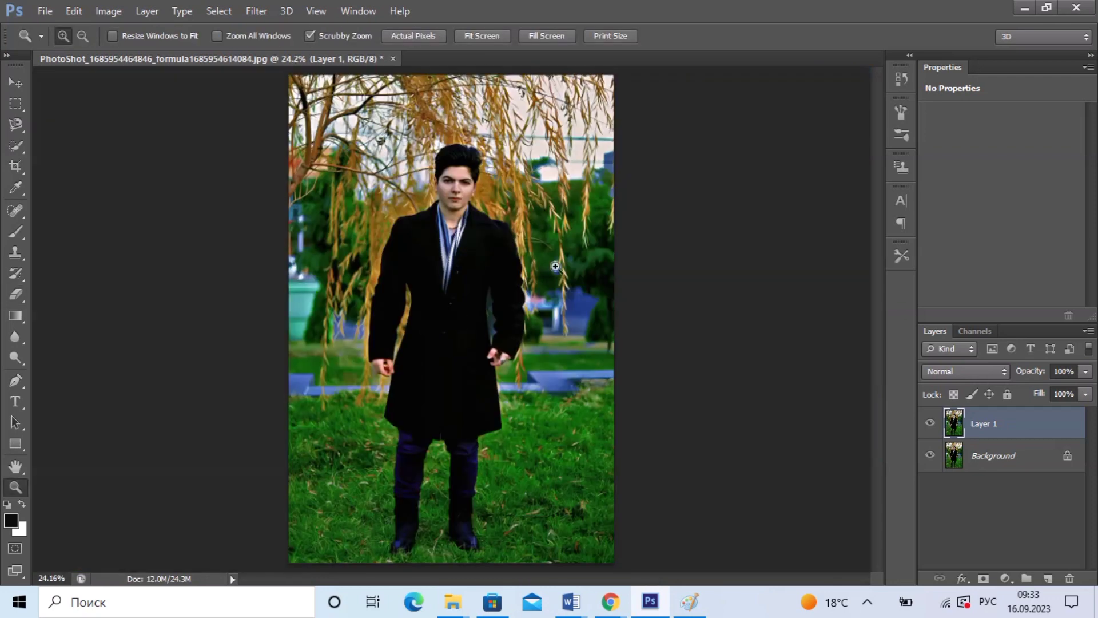
{"action": "left_click", "coordinate": [498, 188]}
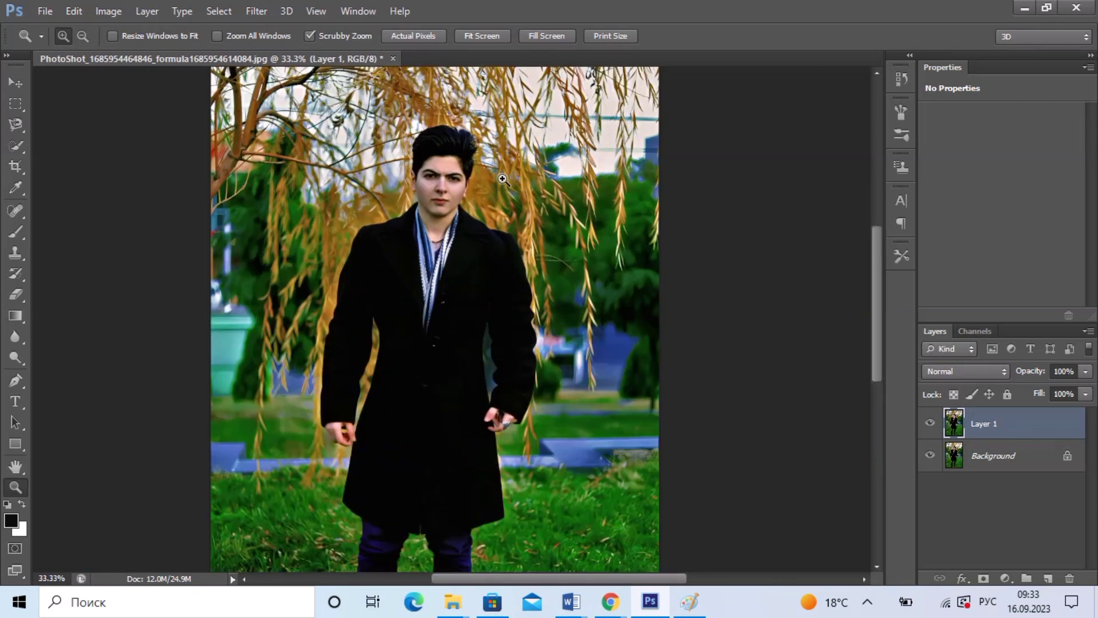
{"action": "left_click", "coordinate": [502, 179]}
{"action": "right_click", "coordinate": [502, 179]}
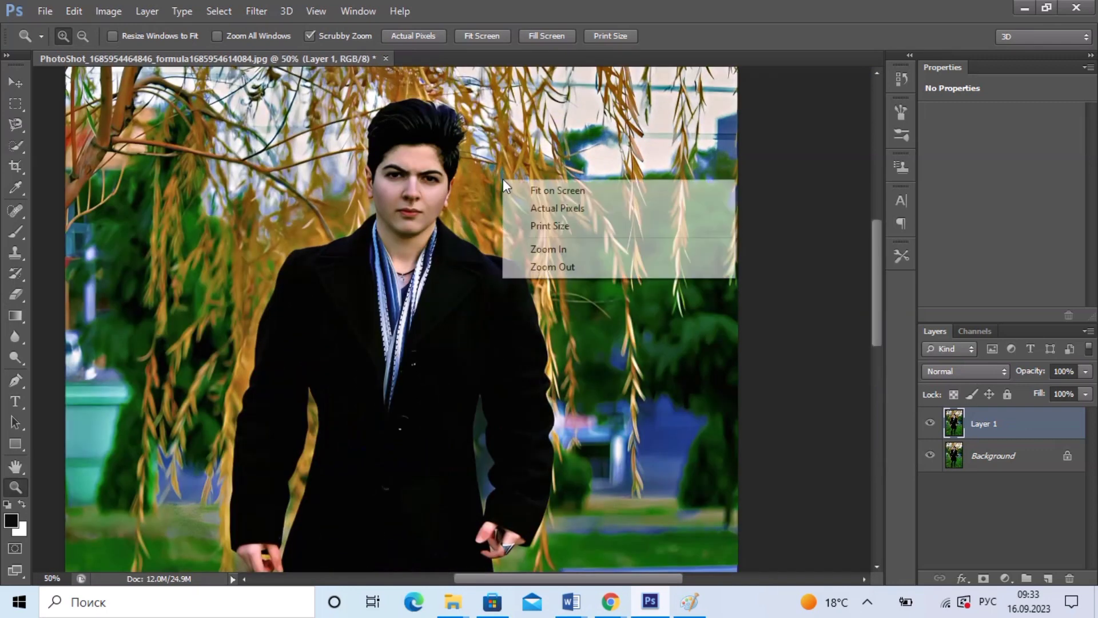
{"action": "left_click", "coordinate": [516, 192]}
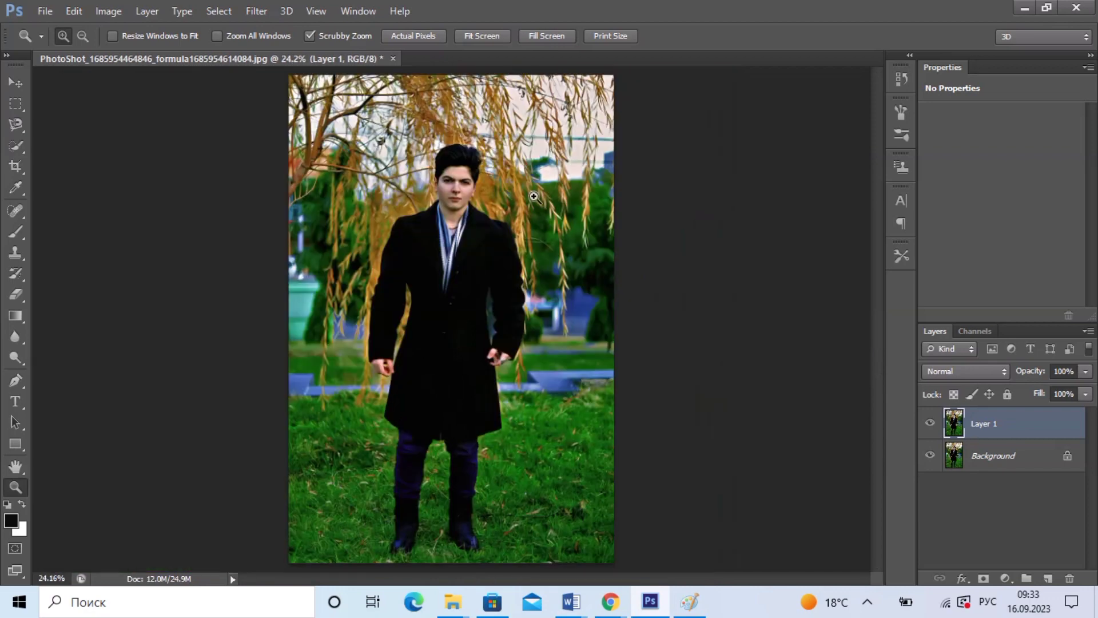
{"action": "left_click", "coordinate": [929, 424]}
{"action": "left_click", "coordinate": [929, 424]}
{"action": "key", "text": "ctrl+e"}
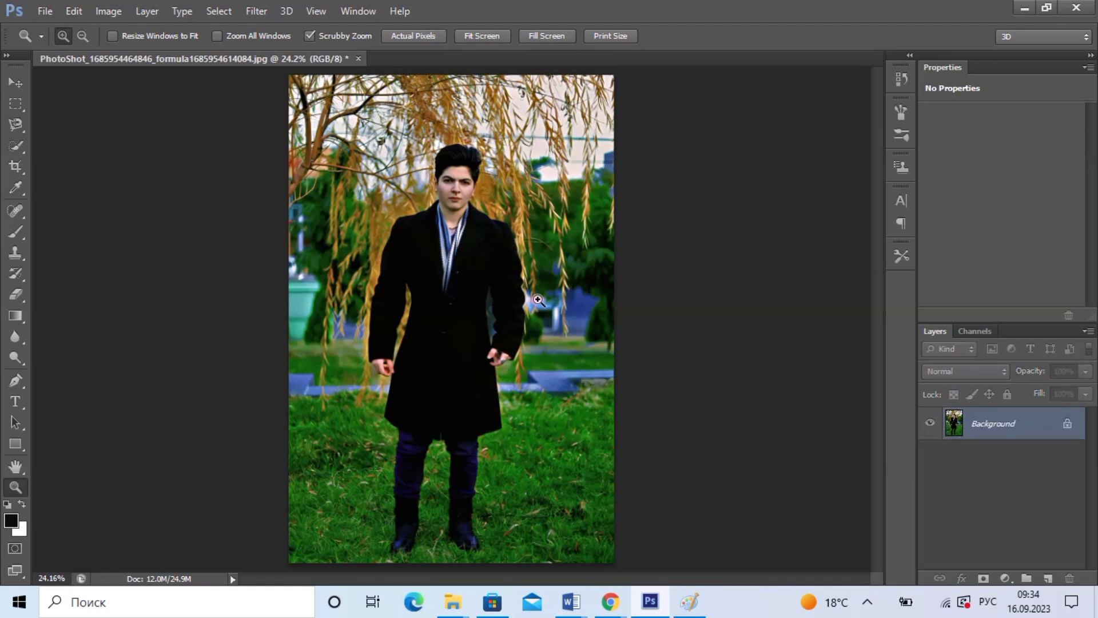
- Start a Save for Web export of the merged picture and inspect the full image in the optimized preview
{"action": "left_click", "coordinate": [52, 12]}
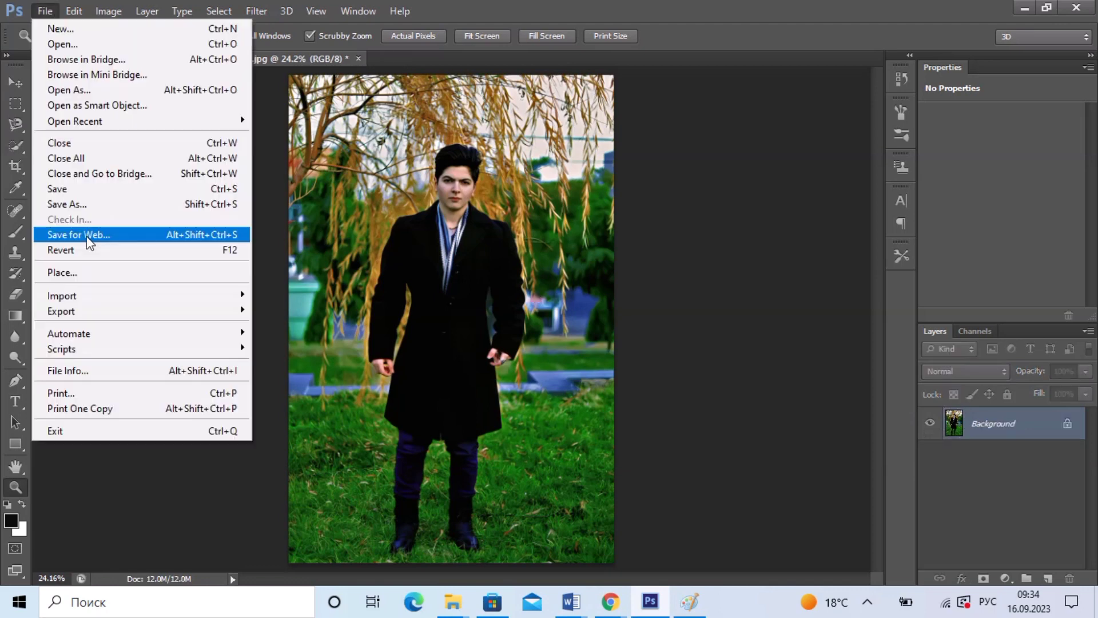
{"action": "left_click", "coordinate": [87, 235]}
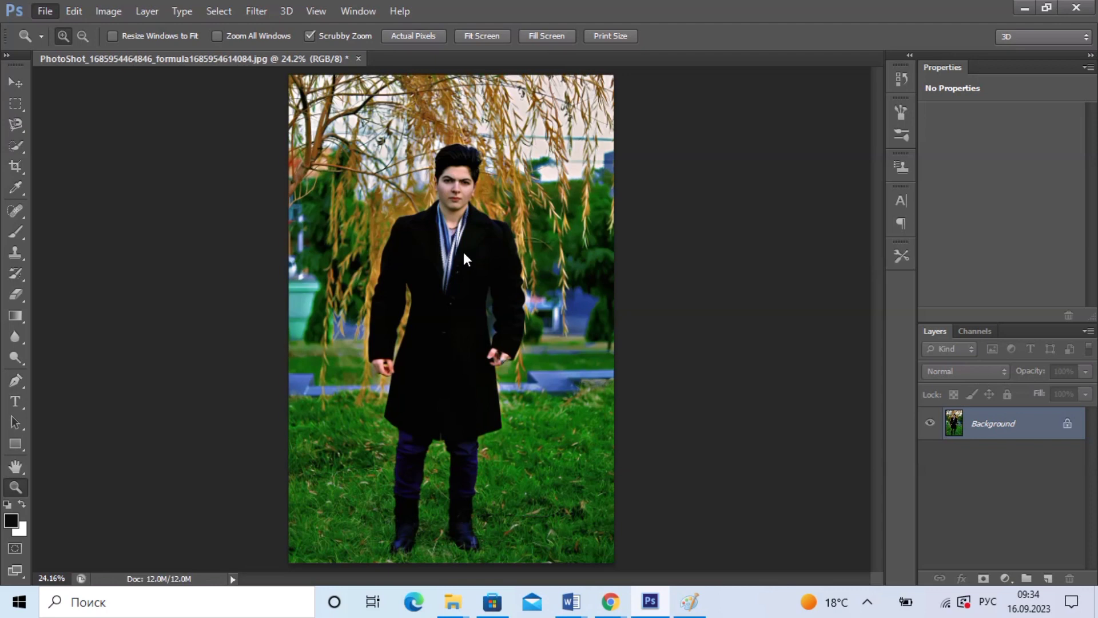
{"action": "key", "text": "ctrl+alt+shift+s"}
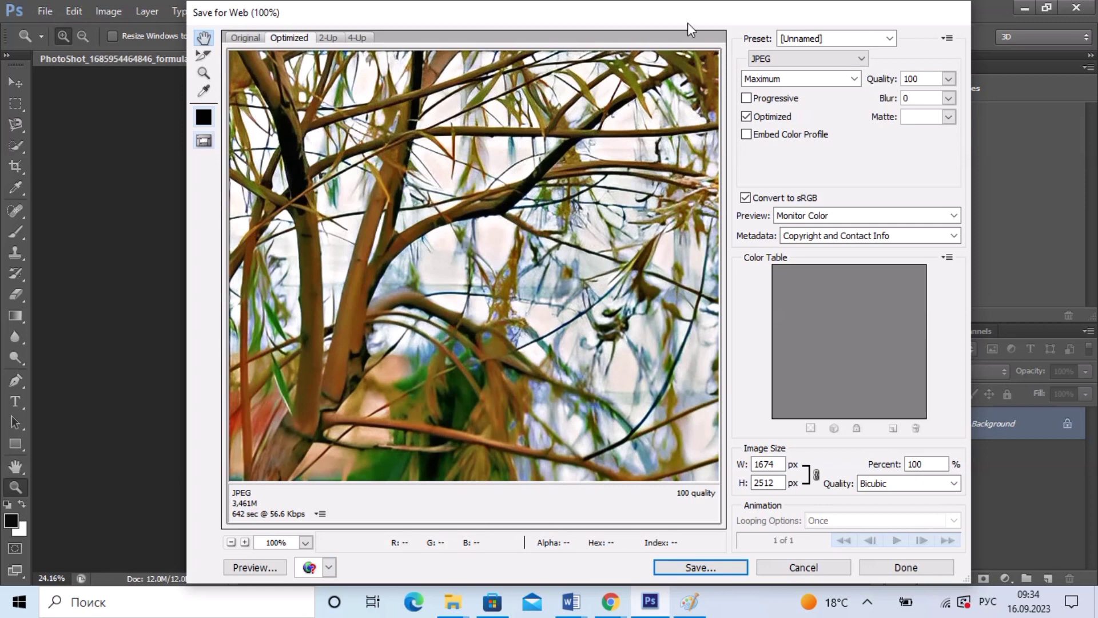
{"action": "right_click", "coordinate": [572, 97]}
{"action": "left_click", "coordinate": [560, 10]}
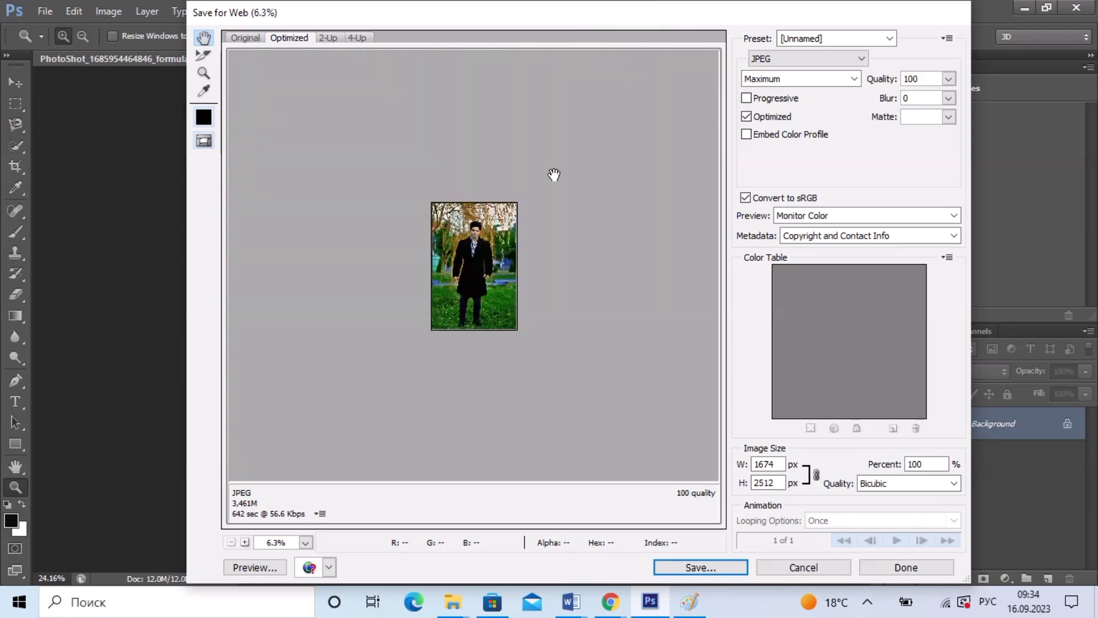
{"action": "right_click", "coordinate": [463, 255]}
{"action": "left_click", "coordinate": [515, 145]}
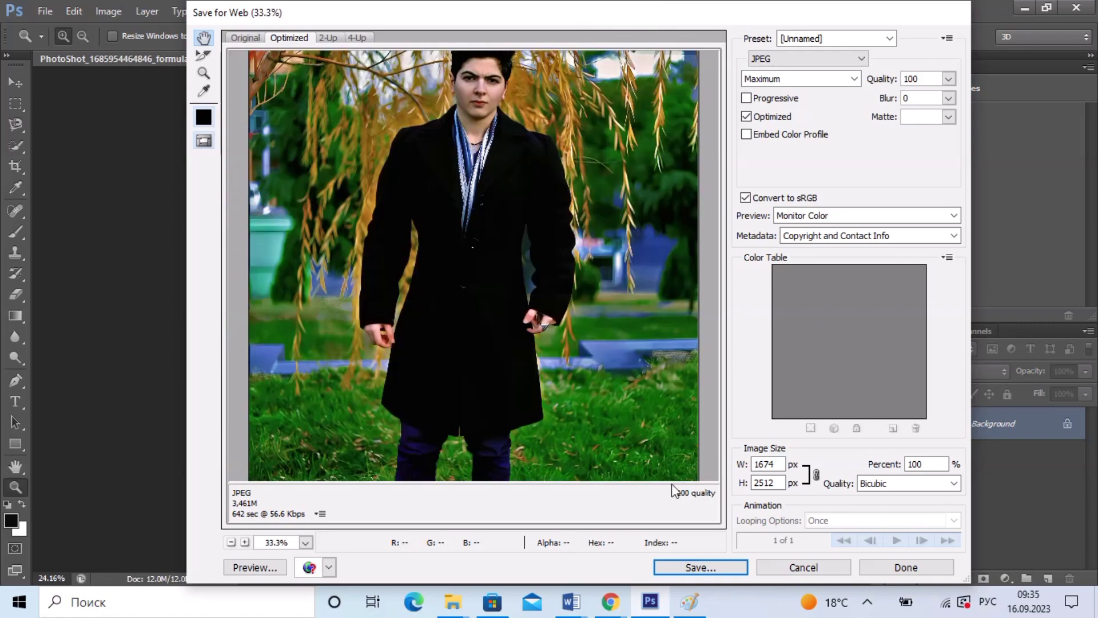
- Save the optimized JPEG to the desktop under the file name нррн, accepting the non-Latin file name
{"action": "left_click", "coordinate": [670, 570]}
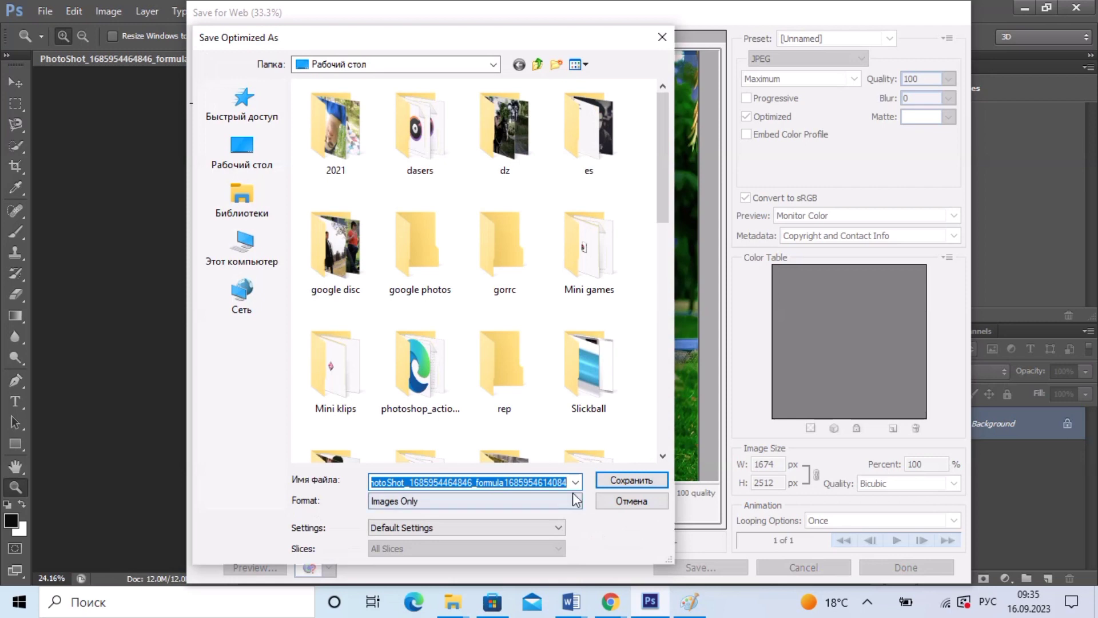
{"action": "type", "text": "нр"}
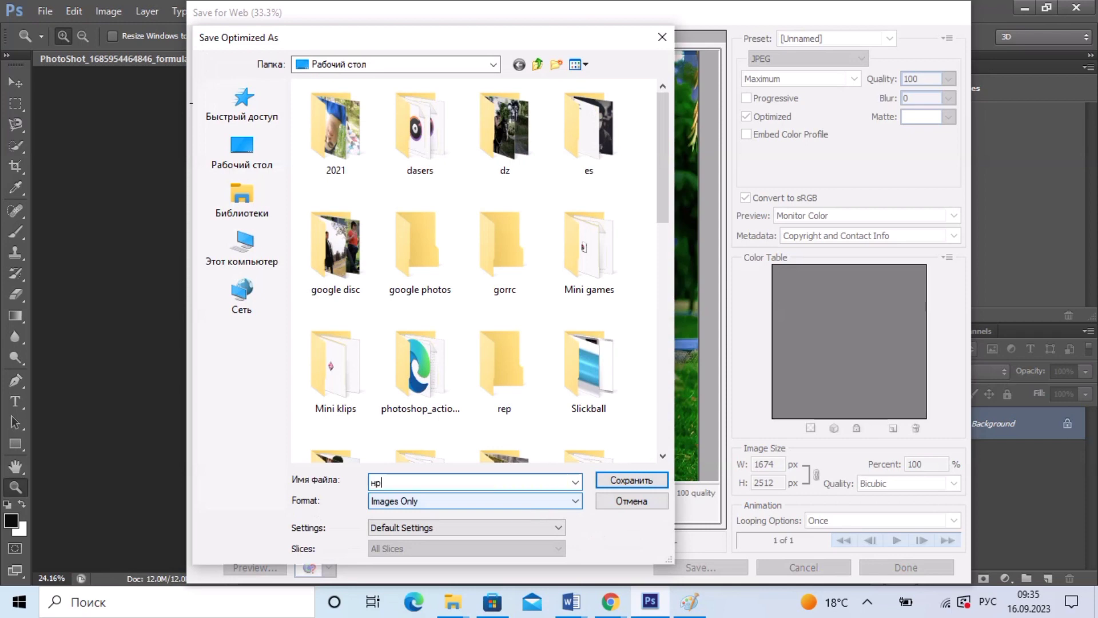
{"action": "type", "text": "рн"}
{"action": "left_click", "coordinate": [616, 482]}
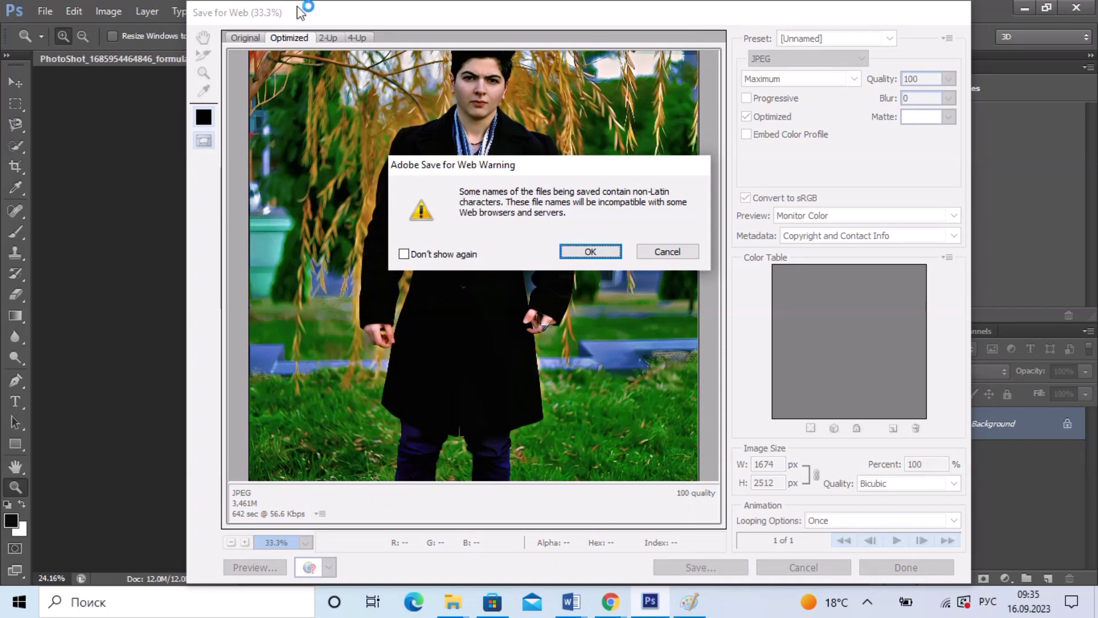
{"action": "left_click", "coordinate": [590, 252]}
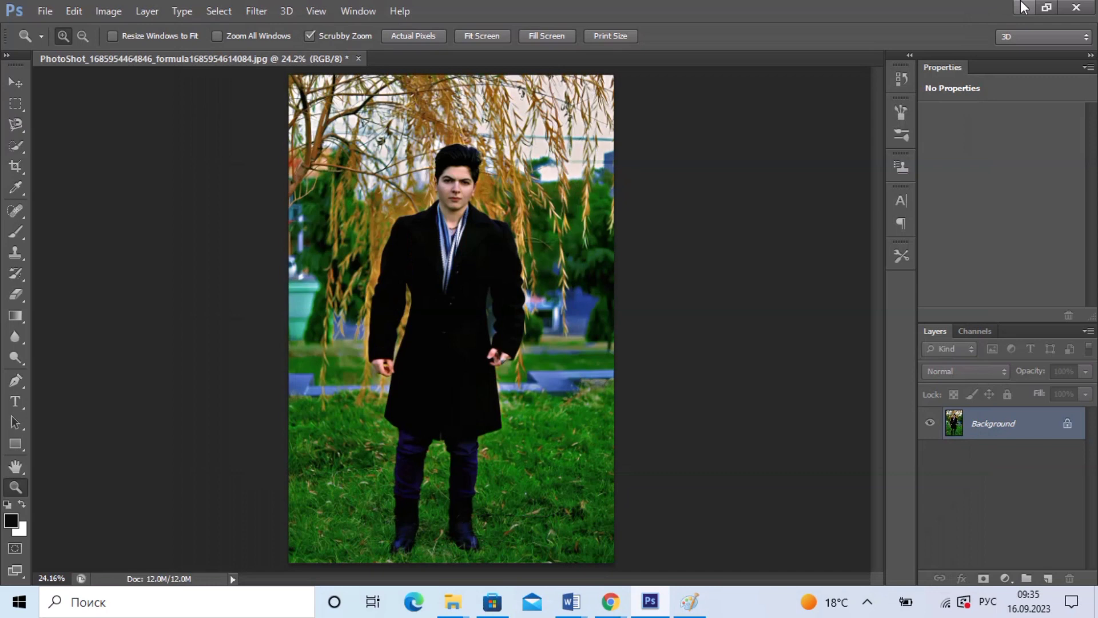
- Switch to the desktop, open the original PhotoShot picture in the photo viewer, inspect it enlarged and move its window aside for comparison
{"action": "left_click", "coordinate": [1022, 5]}
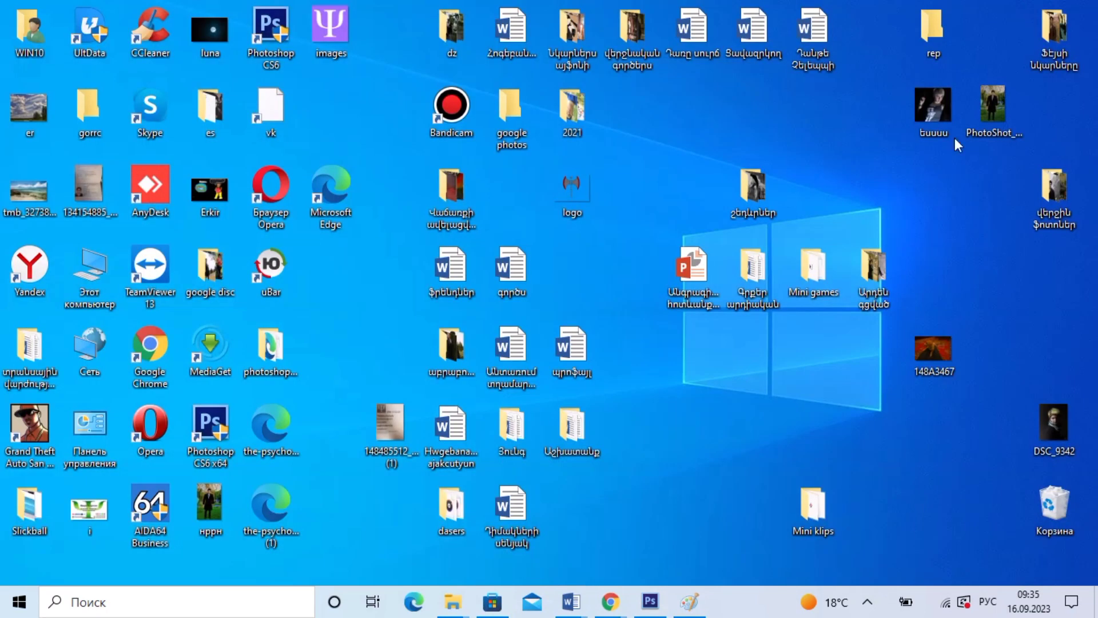
{"action": "left_click", "coordinate": [991, 131]}
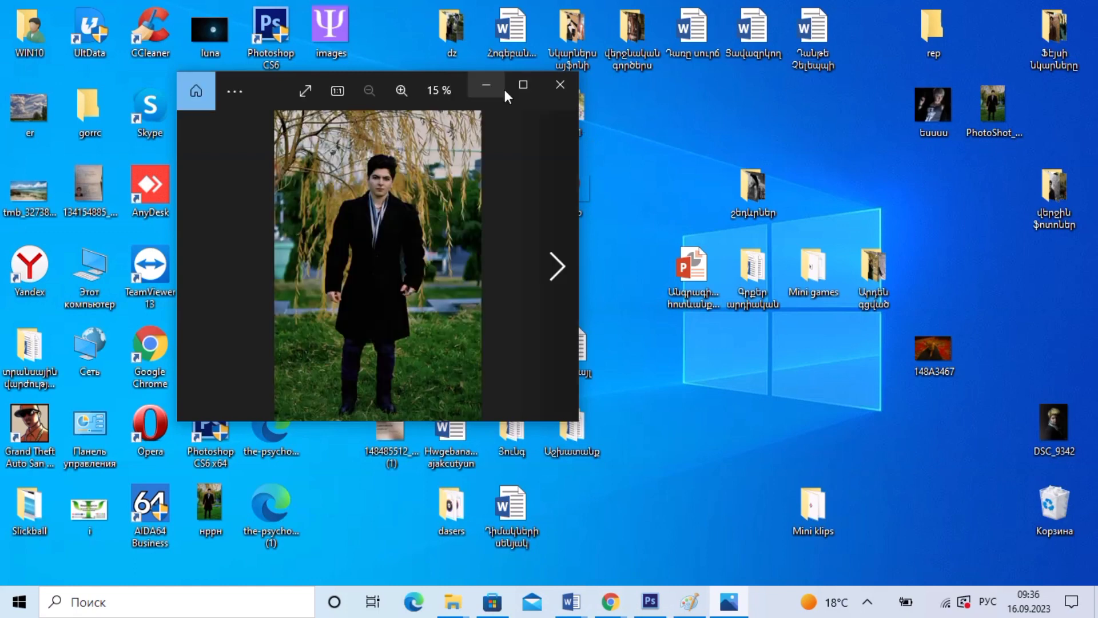
{"action": "left_click", "coordinate": [523, 86]}
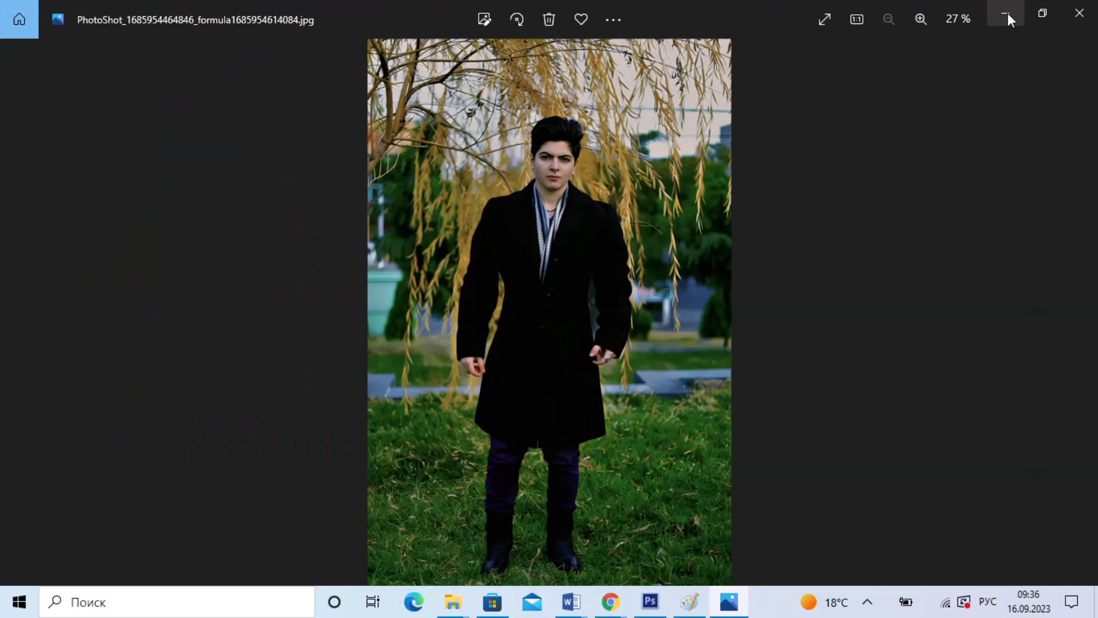
{"action": "left_click", "coordinate": [1040, 15]}
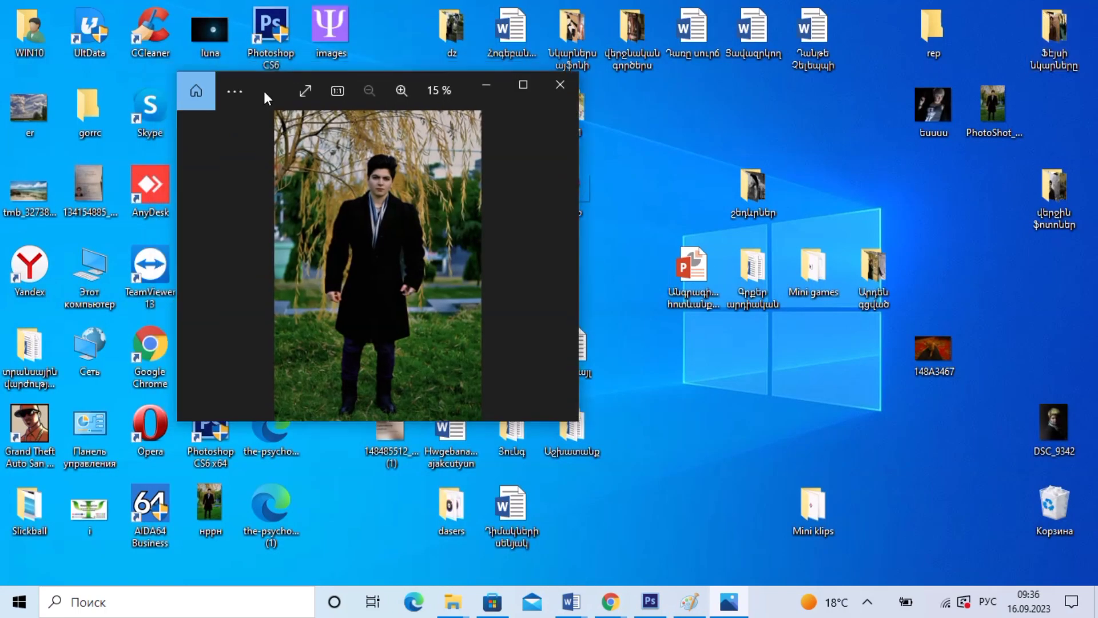
{"action": "left_click_drag", "start_coordinate": [263, 91], "coordinate": [725, 108]}
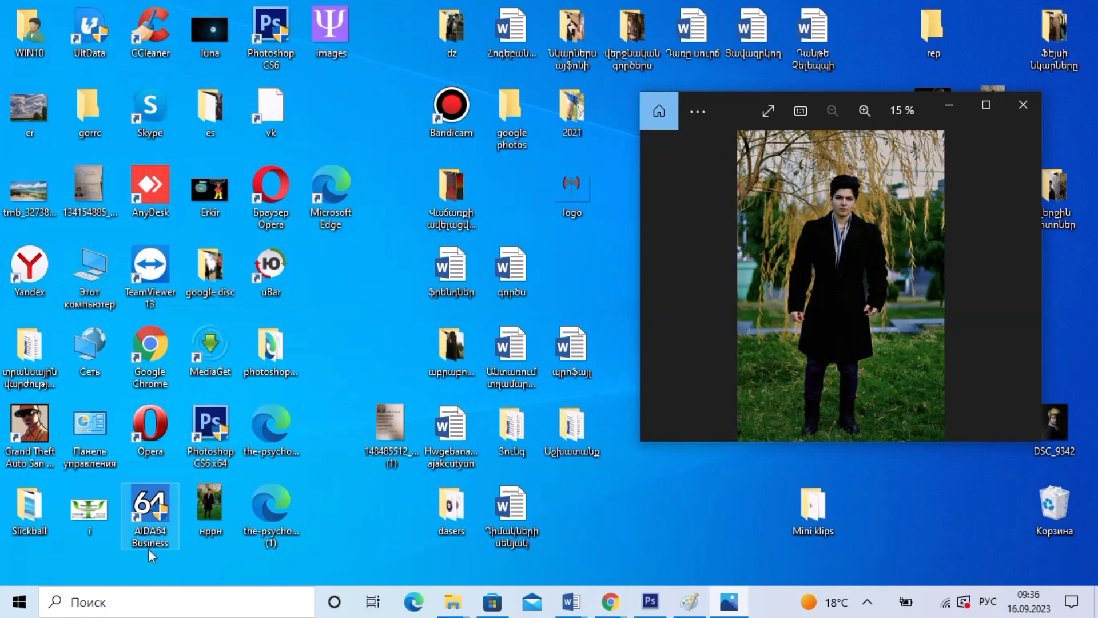
- Open the exported нррн.jpg from the desktop and view it enlarged to compare it with the original
{"action": "left_click", "coordinate": [212, 516]}
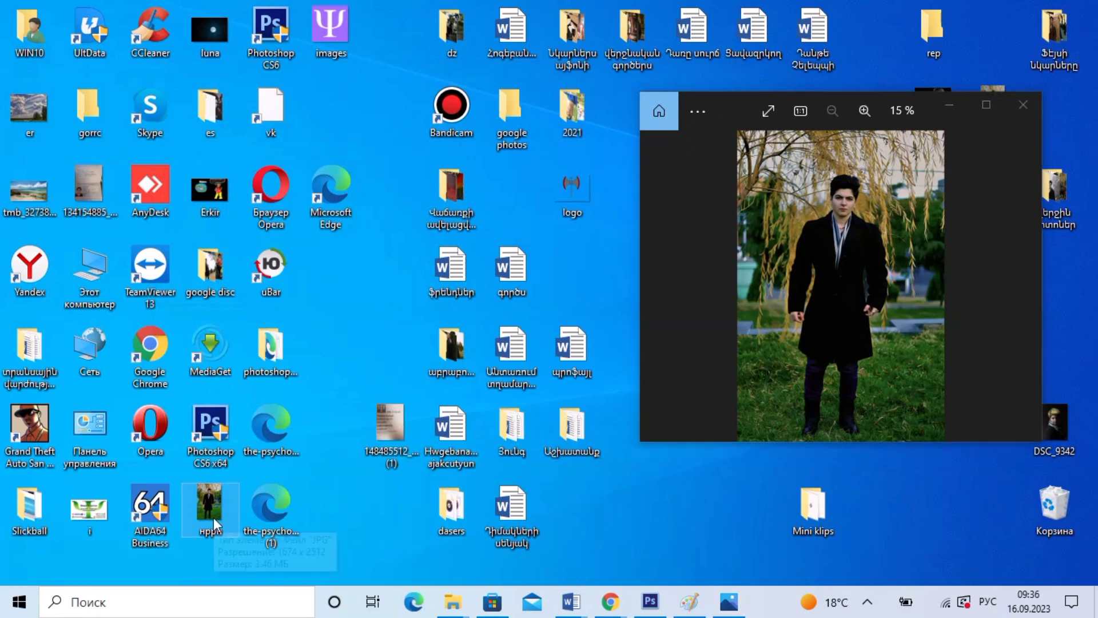
{"action": "double_click", "coordinate": [214, 517]}
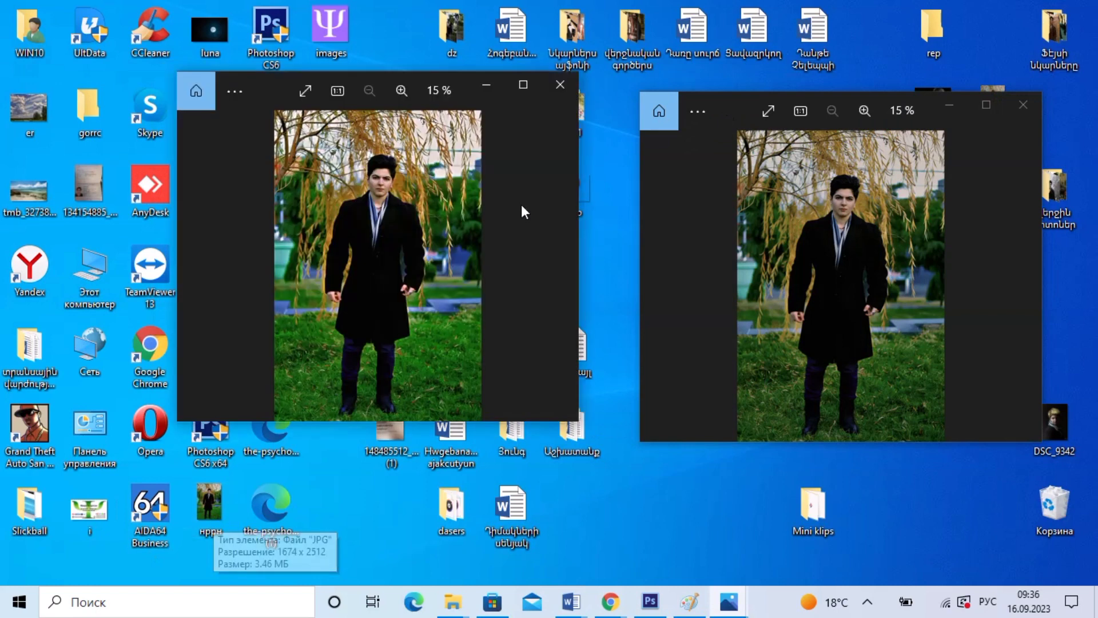
{"action": "left_click", "coordinate": [522, 85]}
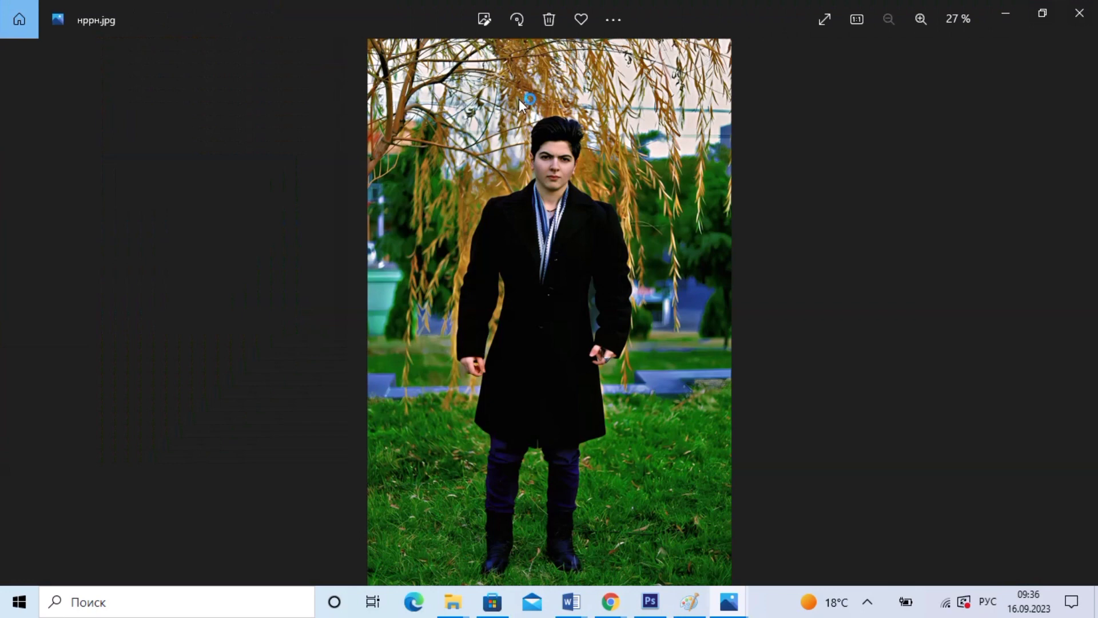
{"action": "double_click", "coordinate": [894, 29]}
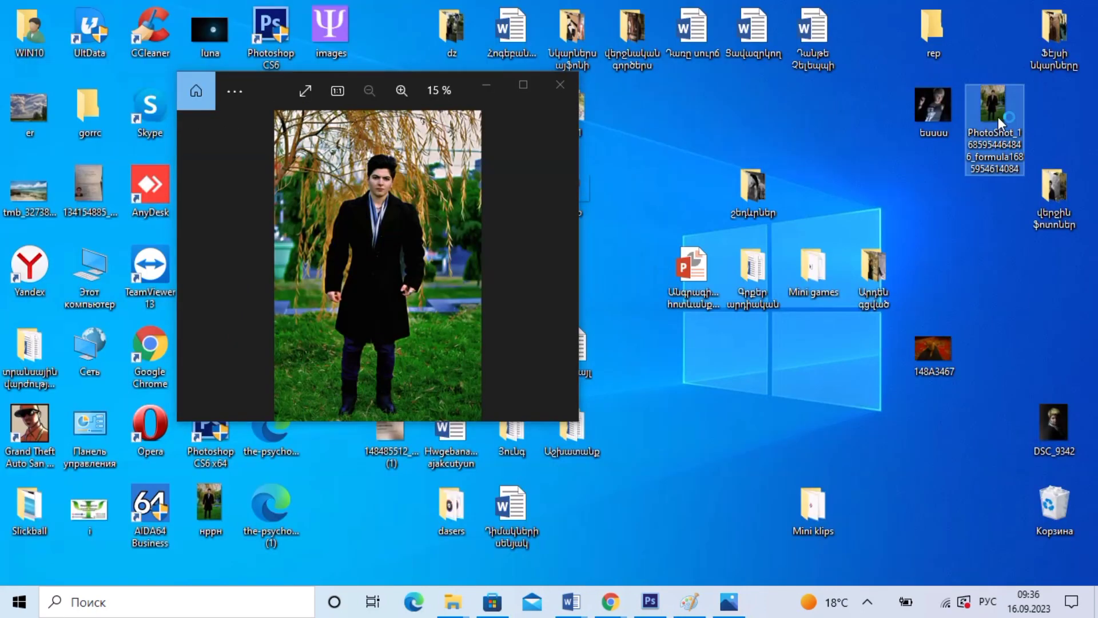